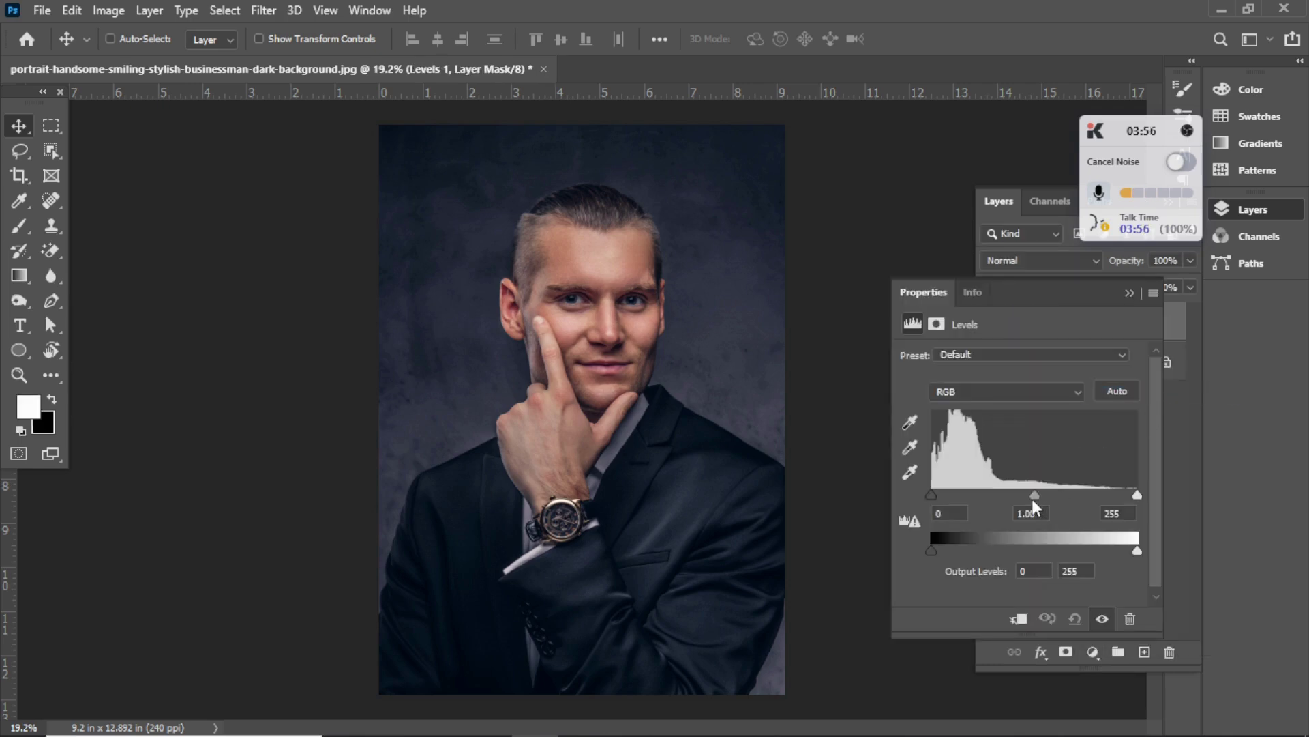
# Set the Levels adjustment's input values to 11 for shadows, 0.87 for midtones and 246 for highlights.
pyautogui.moveTo(1036, 497); pyautogui.dragTo(1056, 502)
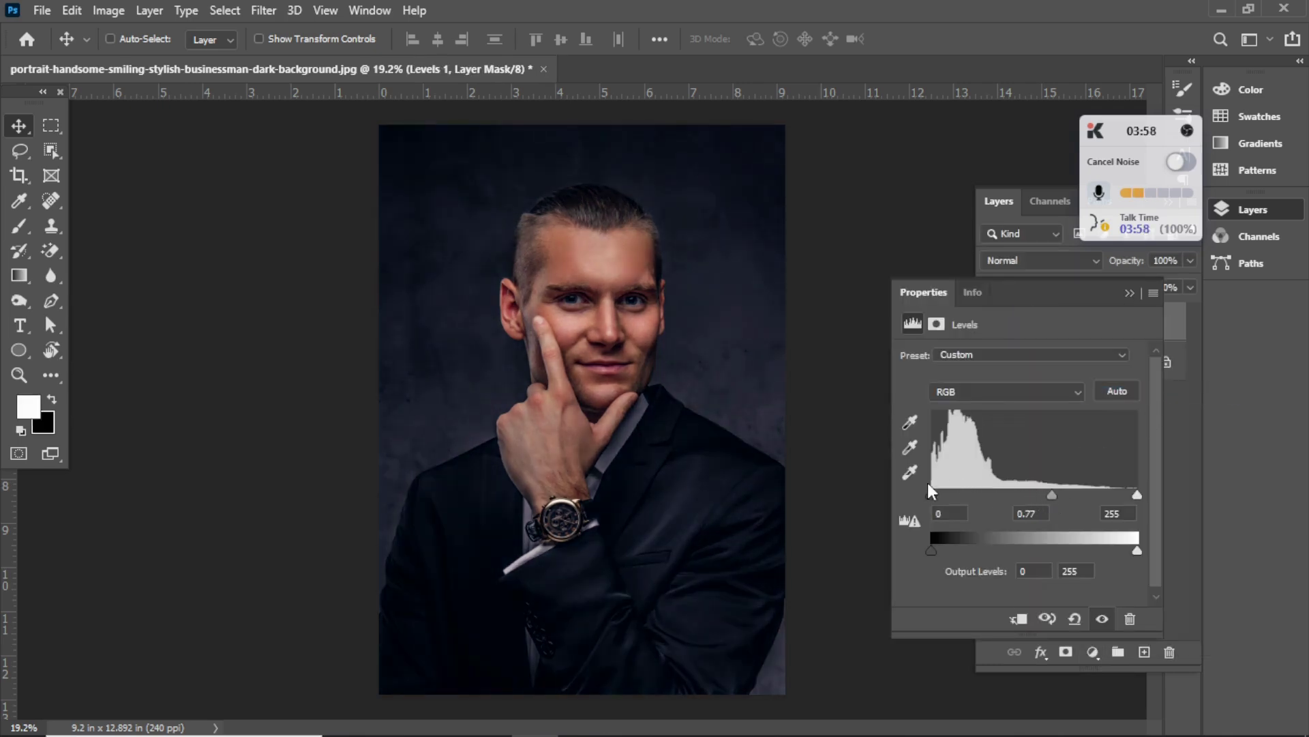
pyautogui.moveTo(931, 495); pyautogui.dragTo(937, 500)
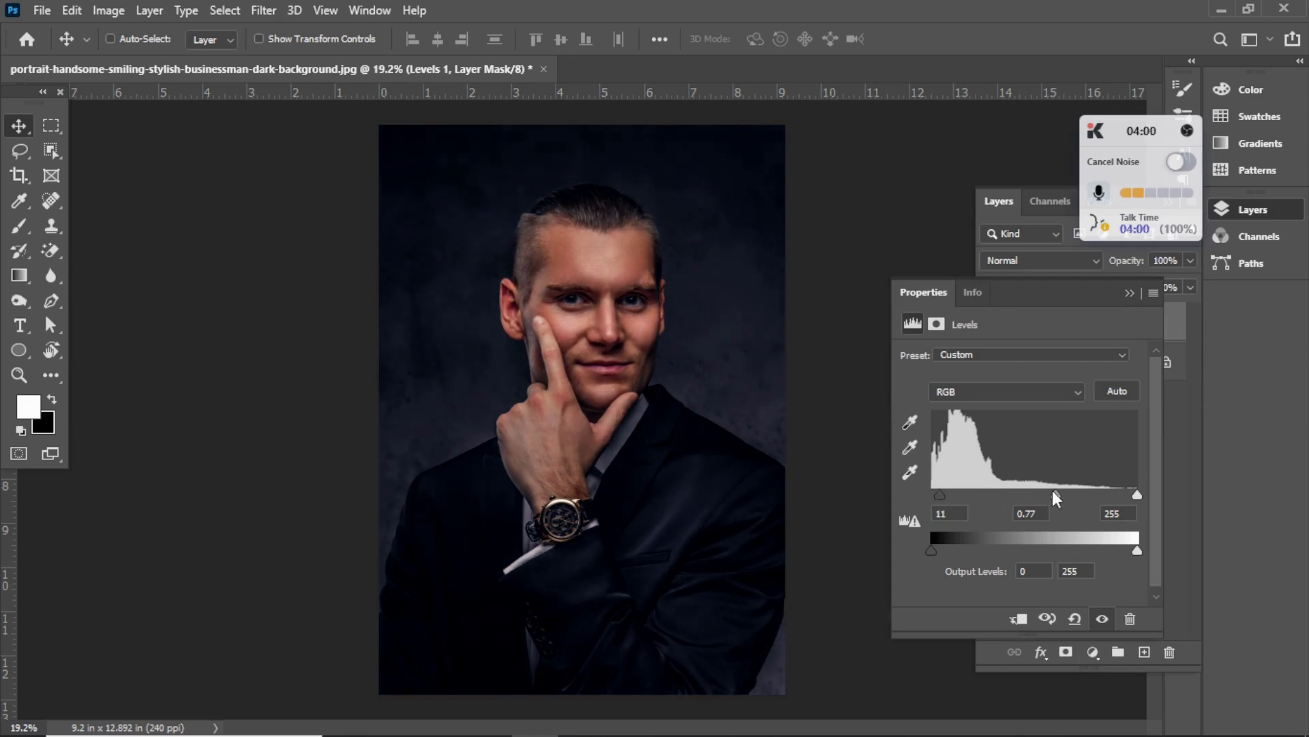
pyautogui.moveTo(1054, 495); pyautogui.dragTo(1049, 496)
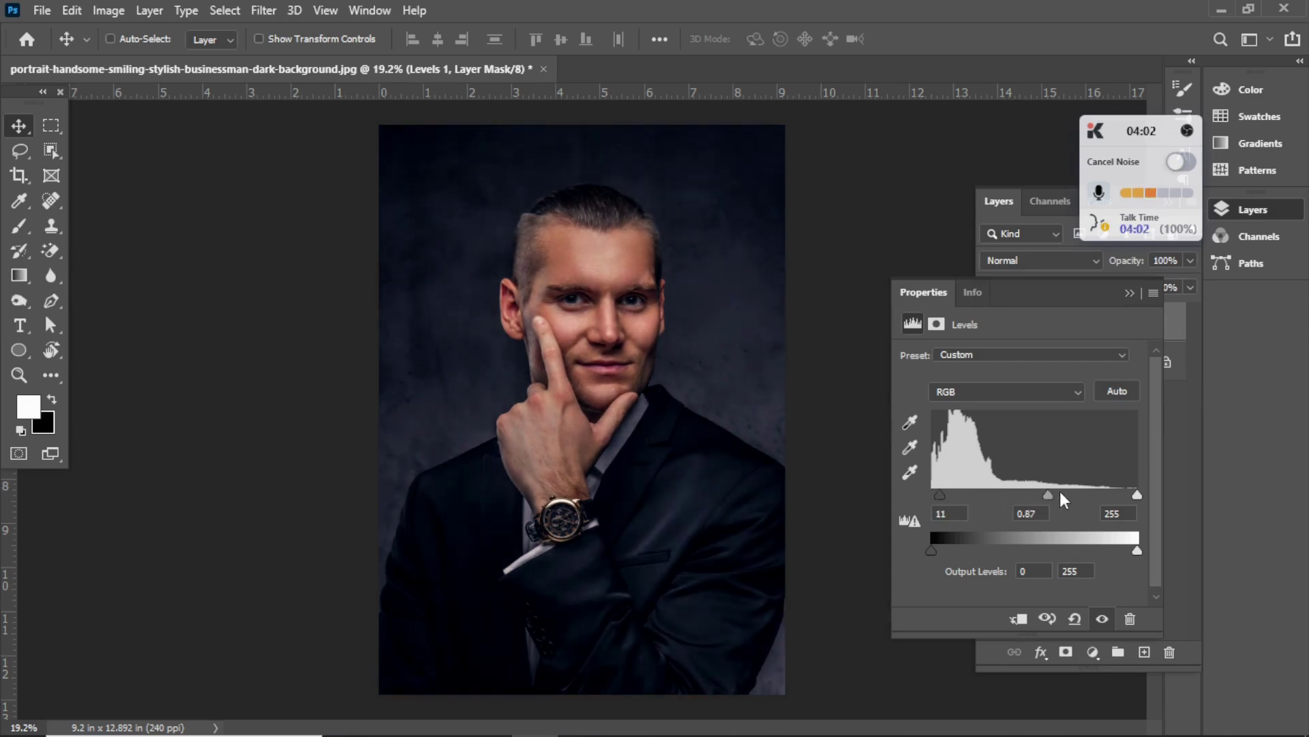
pyautogui.moveTo(1139, 496); pyautogui.dragTo(1130, 497)
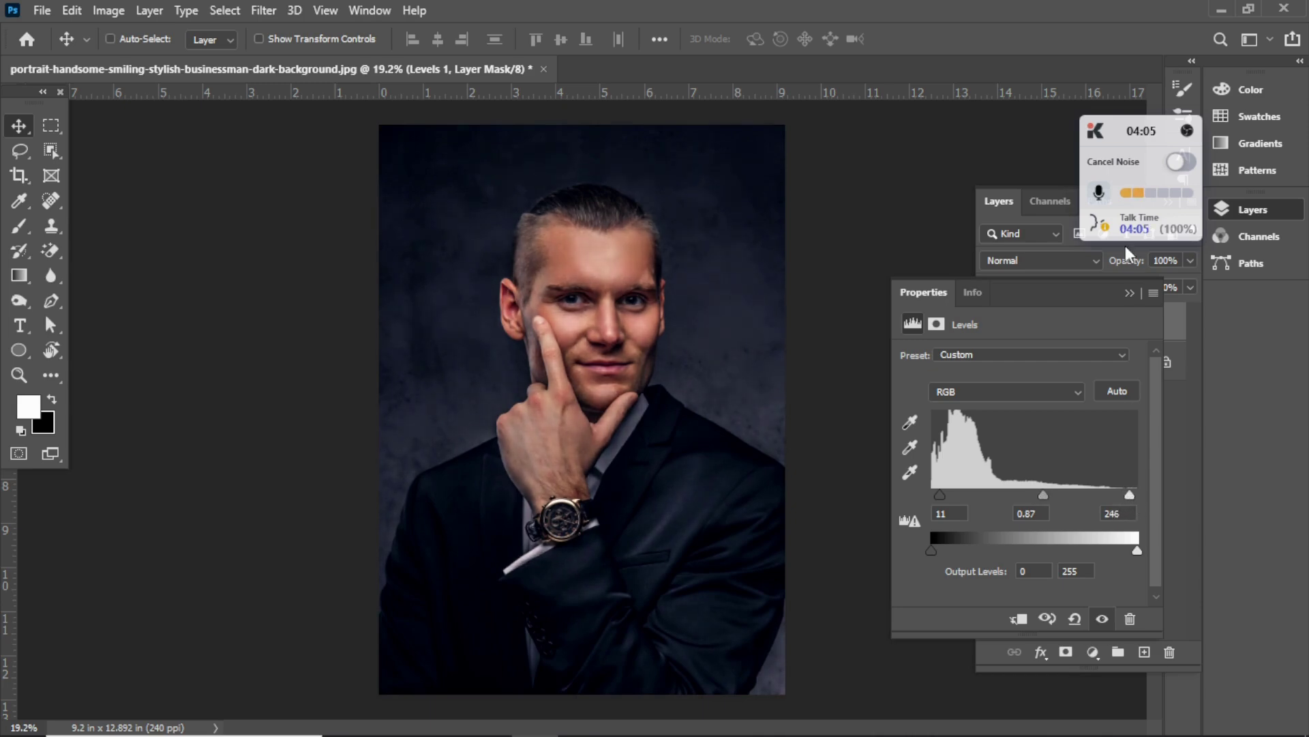
pyautogui.click(1131, 294)
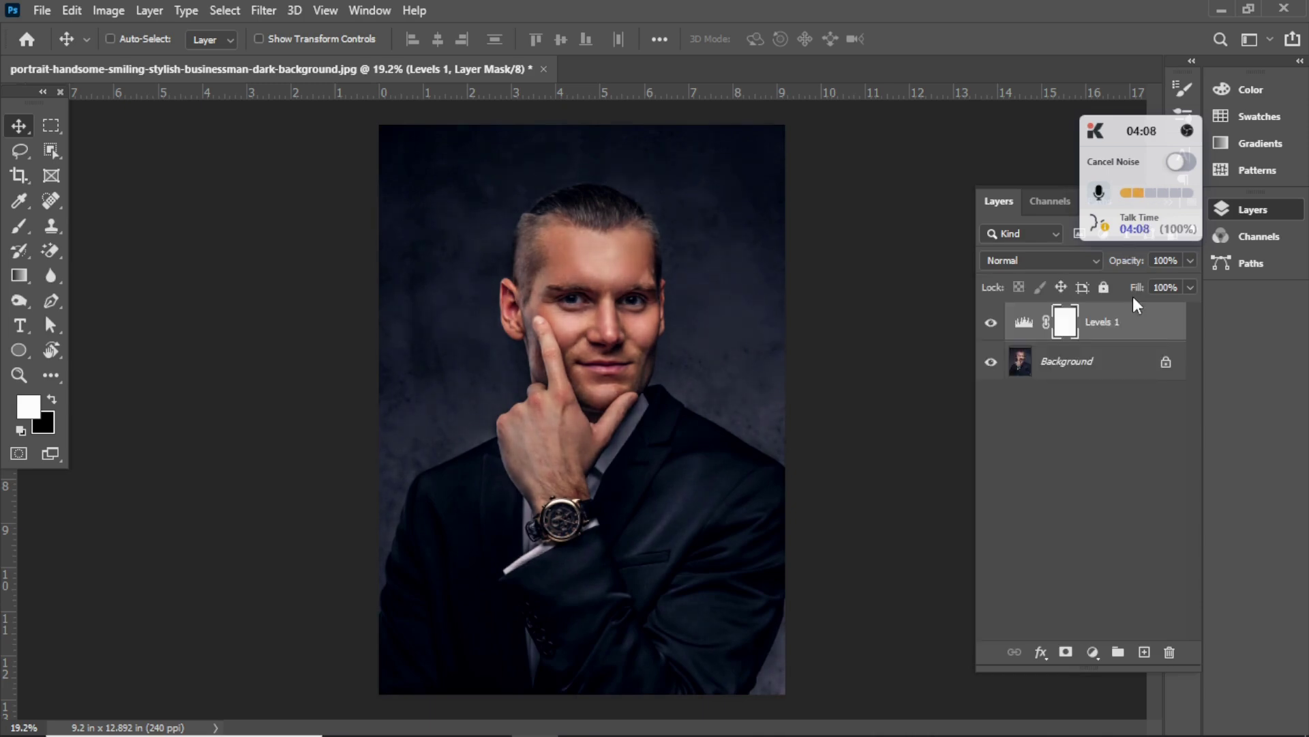
# Compare the portrait with the Levels adjustment layer hidden and shown.
pyautogui.click(1095, 362)
pyautogui.click(1110, 334)
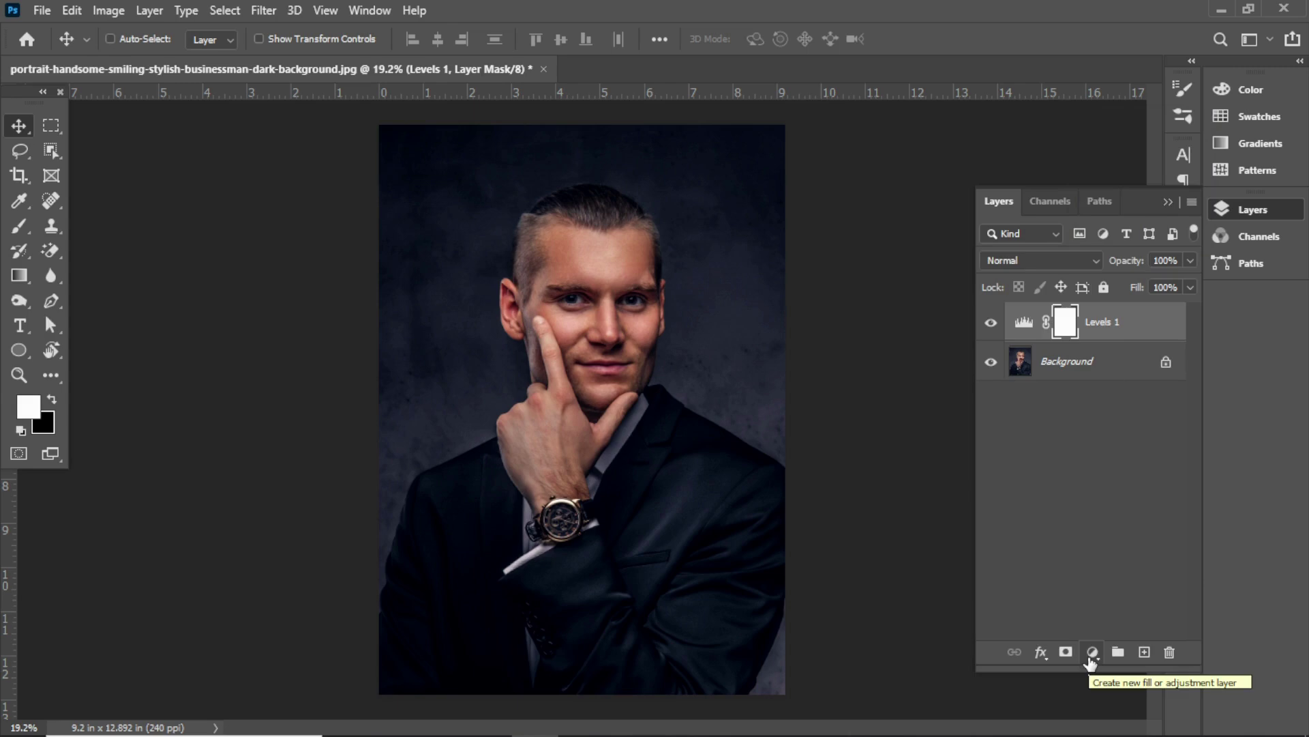
pyautogui.click(992, 323)
pyautogui.click(992, 323)
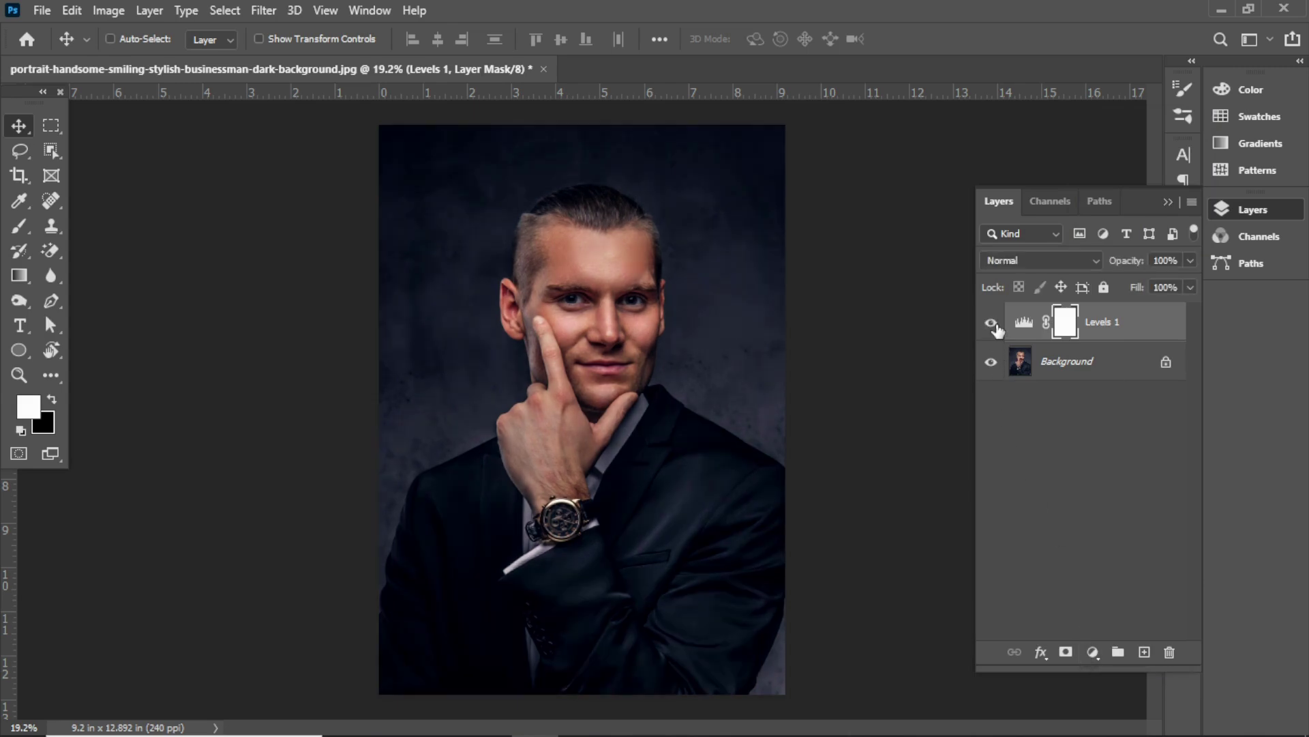
# Add a Gradient Map adjustment layer above the Levels layer and set its blend mode to Color.
pyautogui.click(1093, 653)
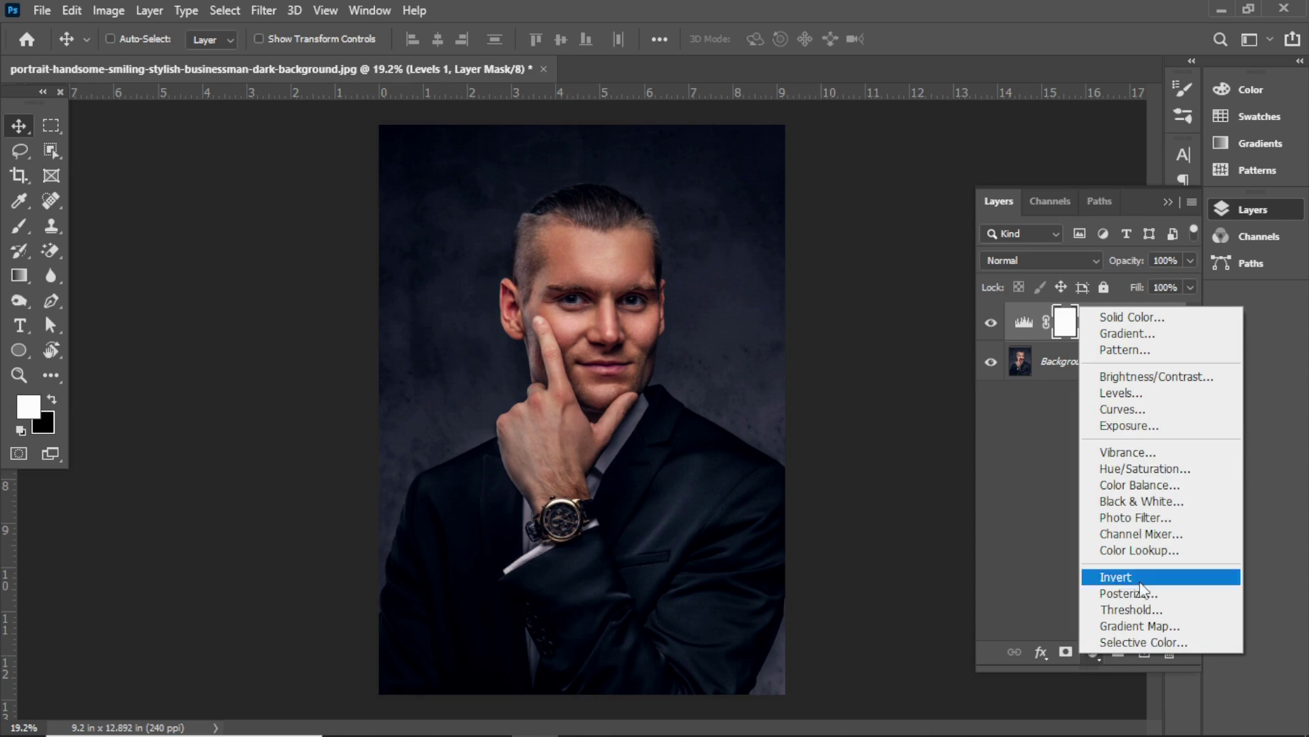
pyautogui.click(1144, 626)
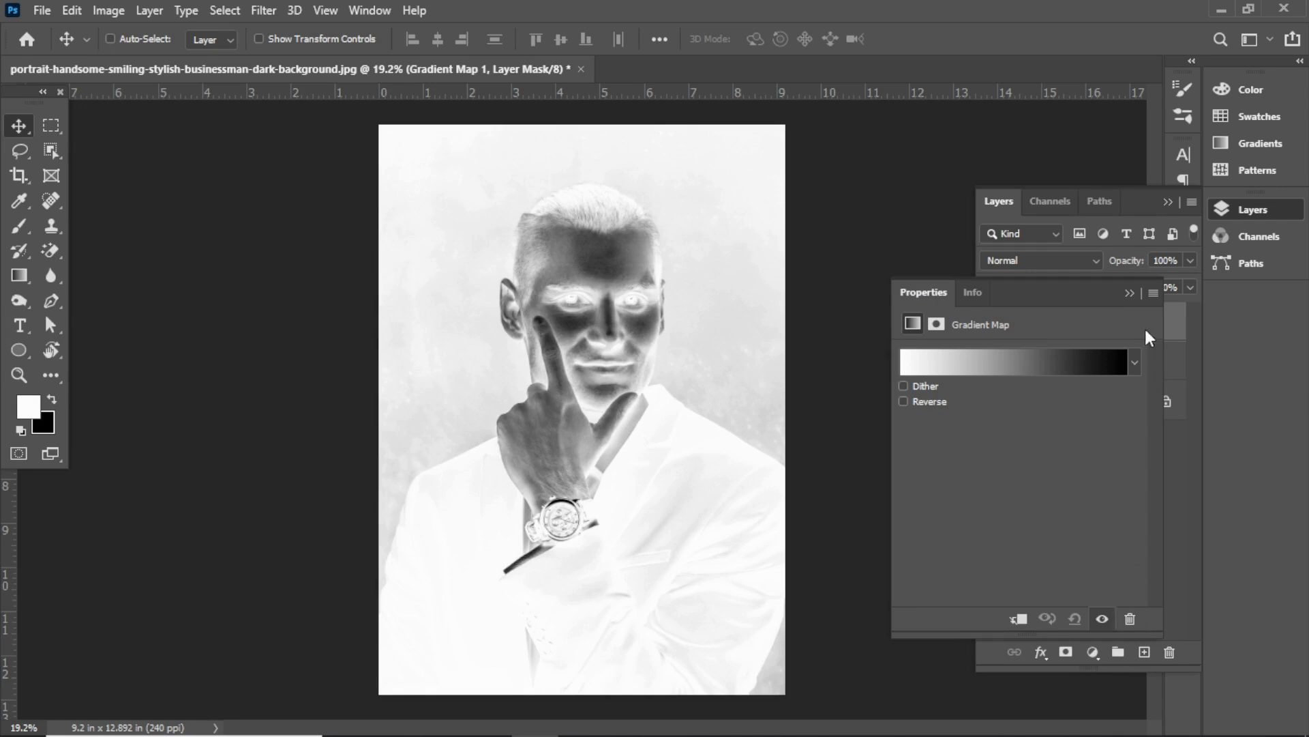
pyautogui.click(1131, 293)
pyautogui.click(1035, 262)
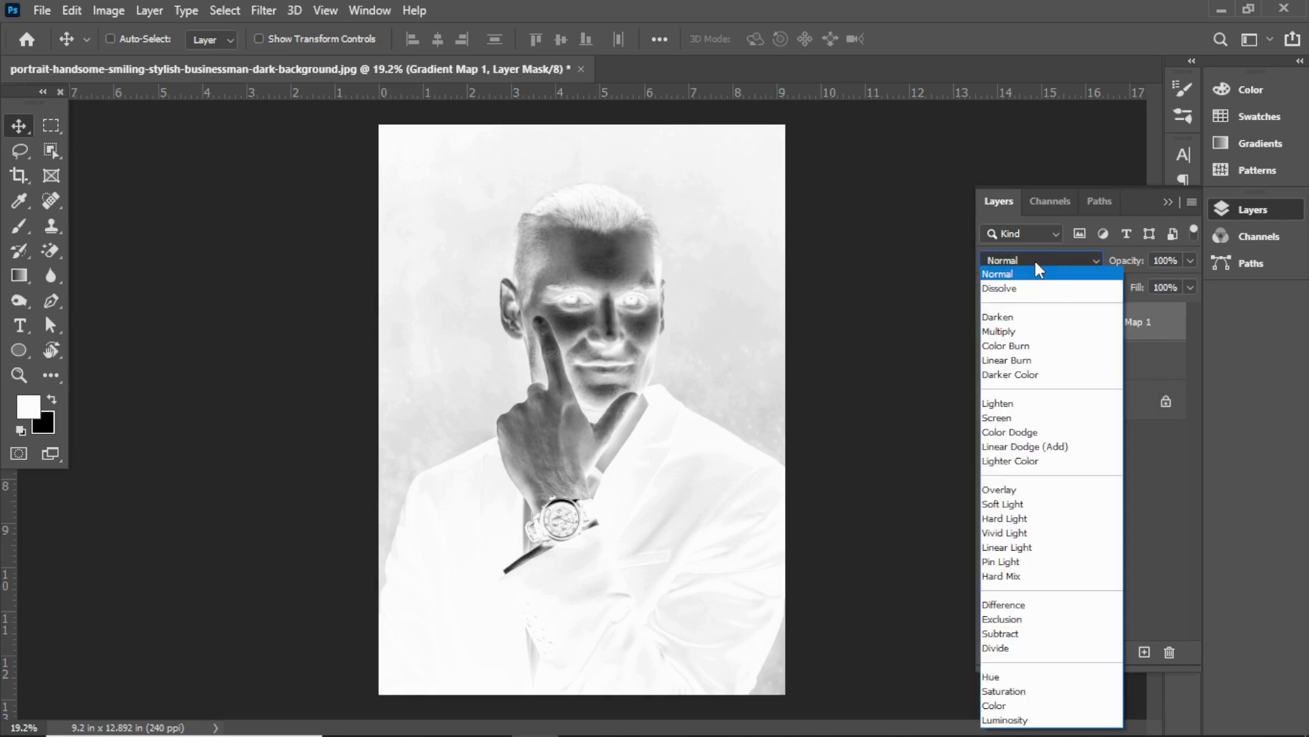
pyautogui.click(1016, 706)
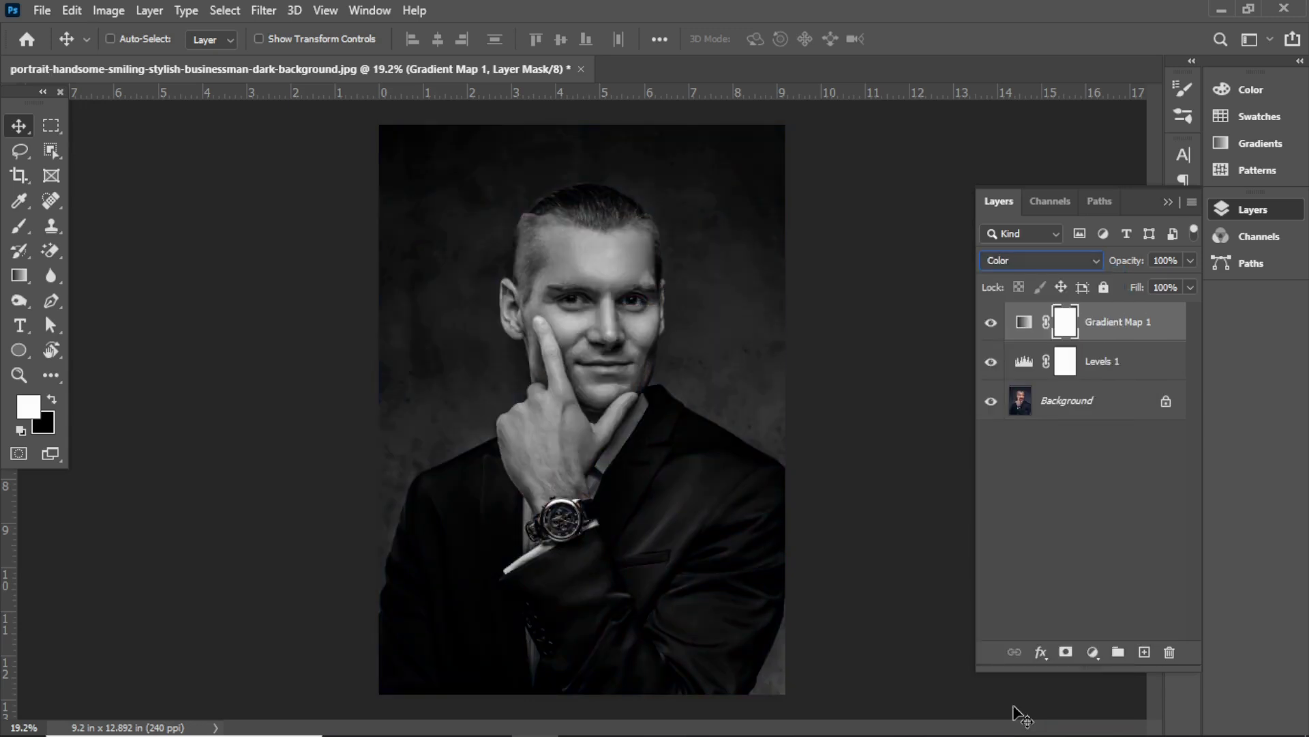
# Reverse the gradient map's gradient and change its white color stop to pure red, ff0000.
pyautogui.doubleClick(1025, 323)
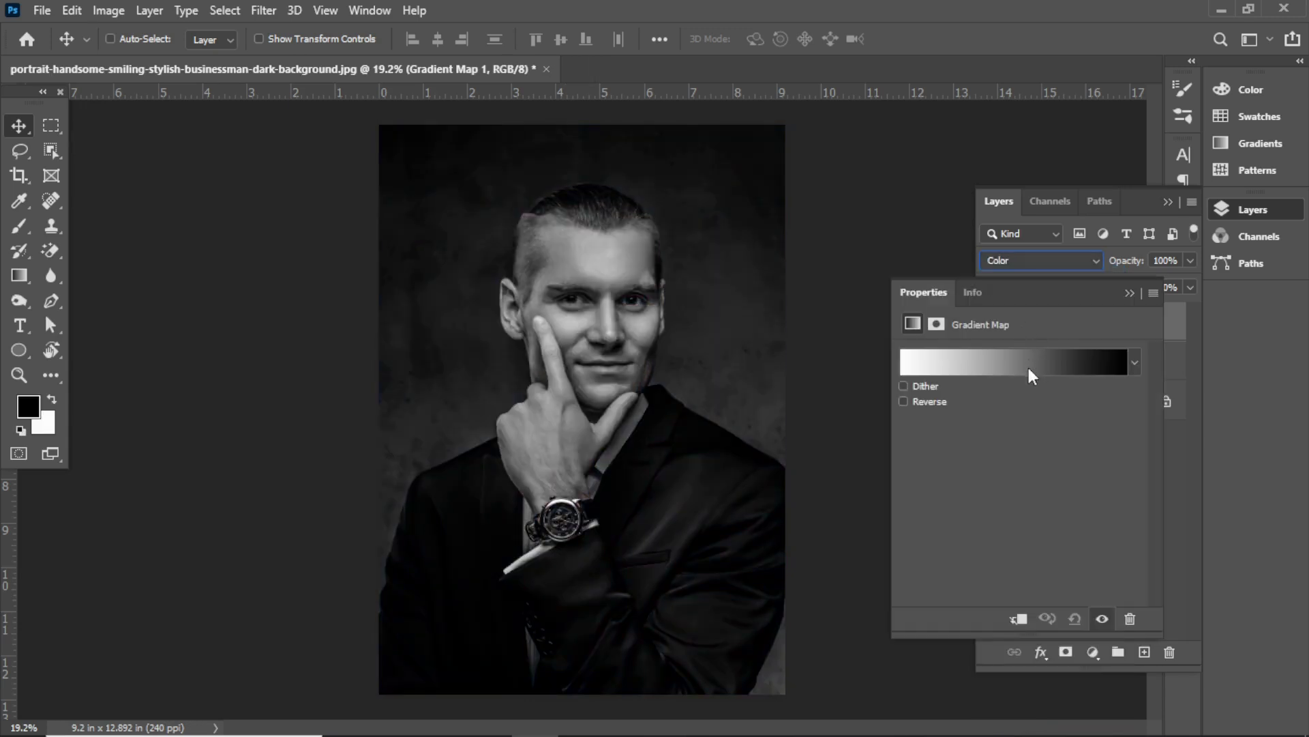
pyautogui.click(905, 400)
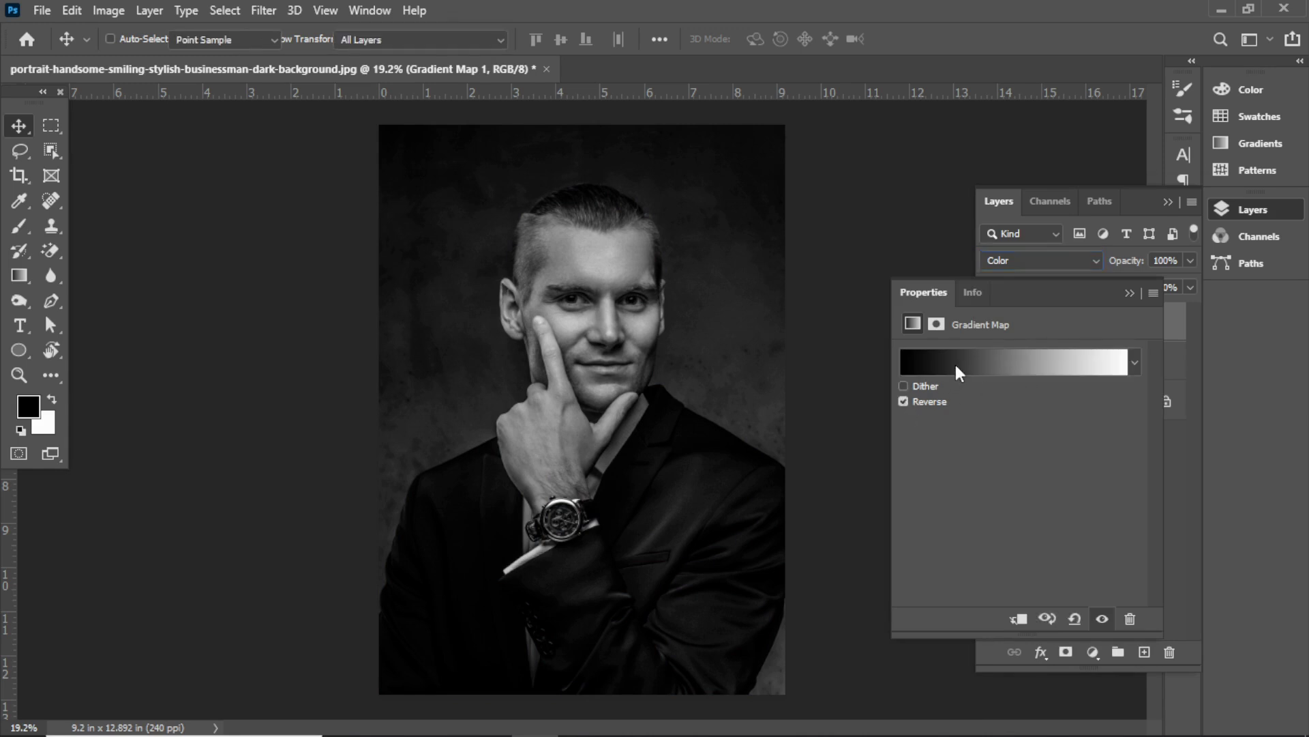
pyautogui.click(955, 366)
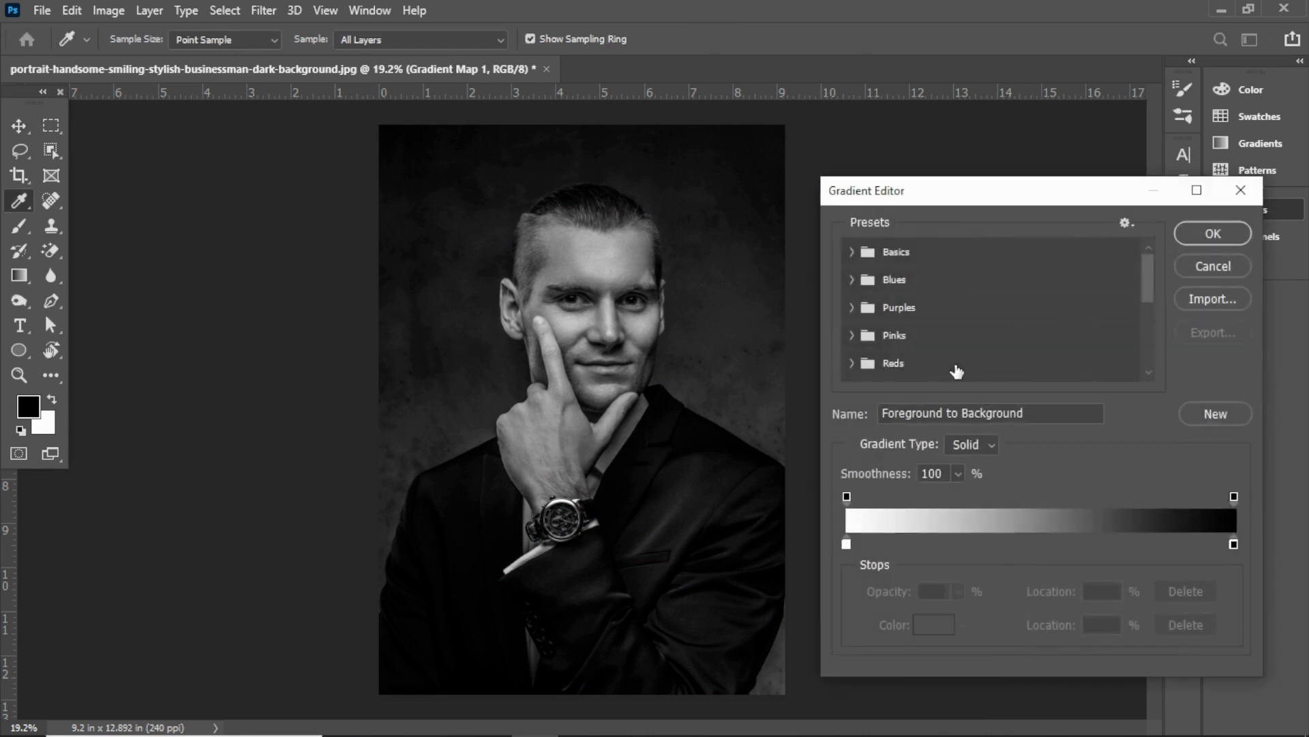
pyautogui.doubleClick(846, 544)
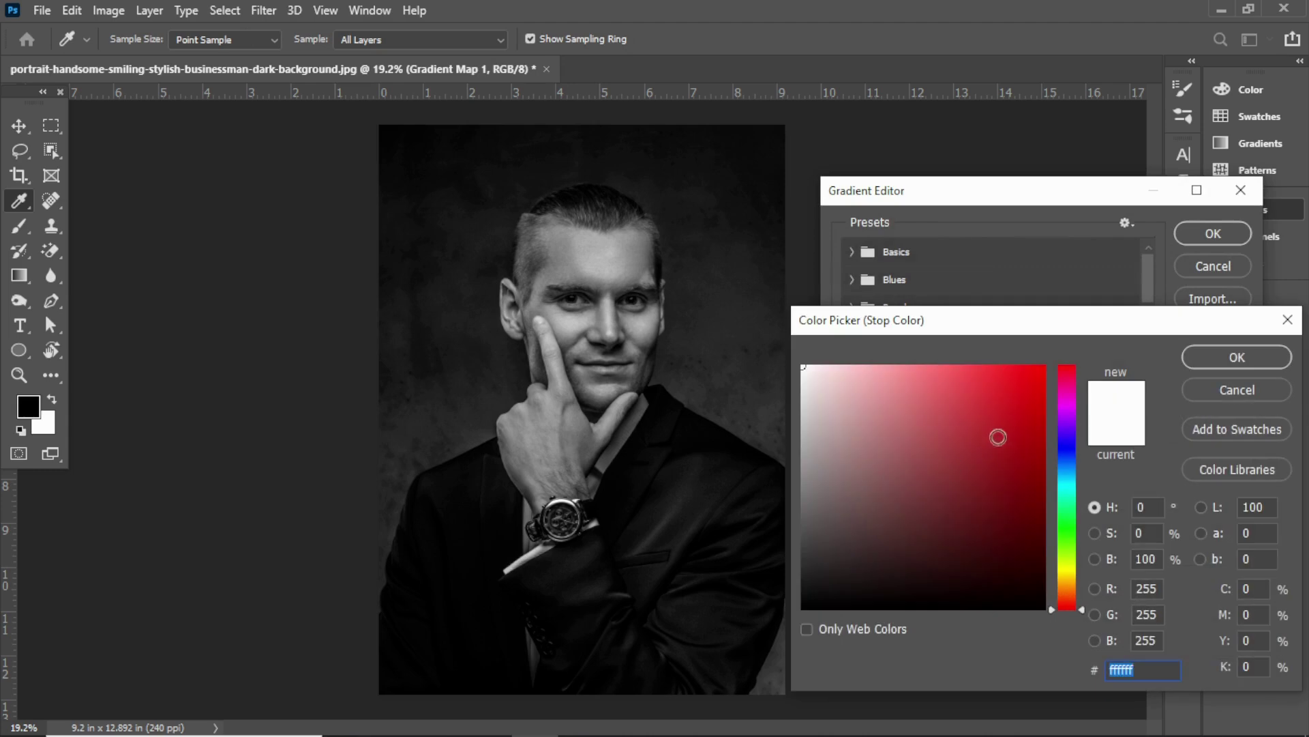
pyautogui.moveTo(997, 437); pyautogui.dragTo(1055, 333)
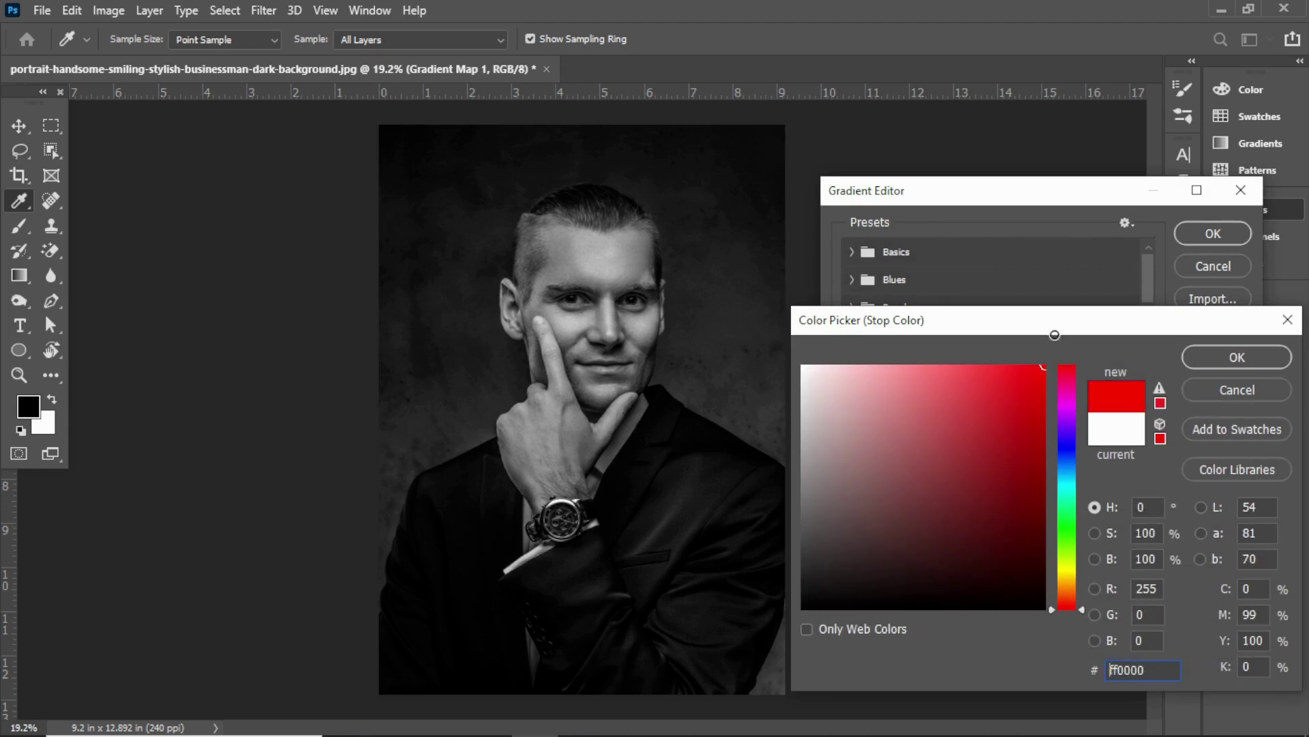
pyautogui.click(1200, 352)
# Move the red stop slightly past the gradient's middle, set the color midpoint to 47%, and apply the gradient.
pyautogui.moveTo(846, 544); pyautogui.dragTo(1057, 543)
pyautogui.moveTo(1146, 538)
pyautogui.mouseDown()
pyautogui.moveTo(1131, 538)
pyautogui.moveTo(1141, 540)
pyautogui.mouseUp()
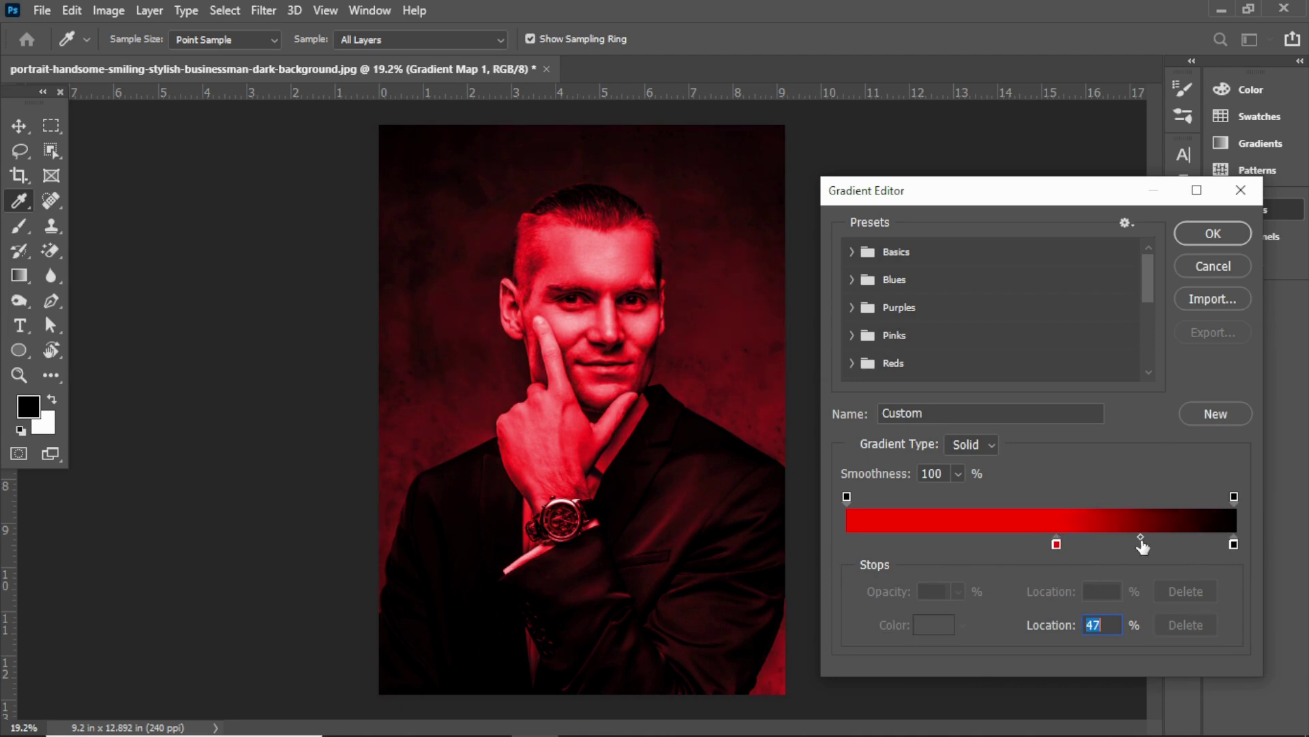
pyautogui.click(1213, 233)
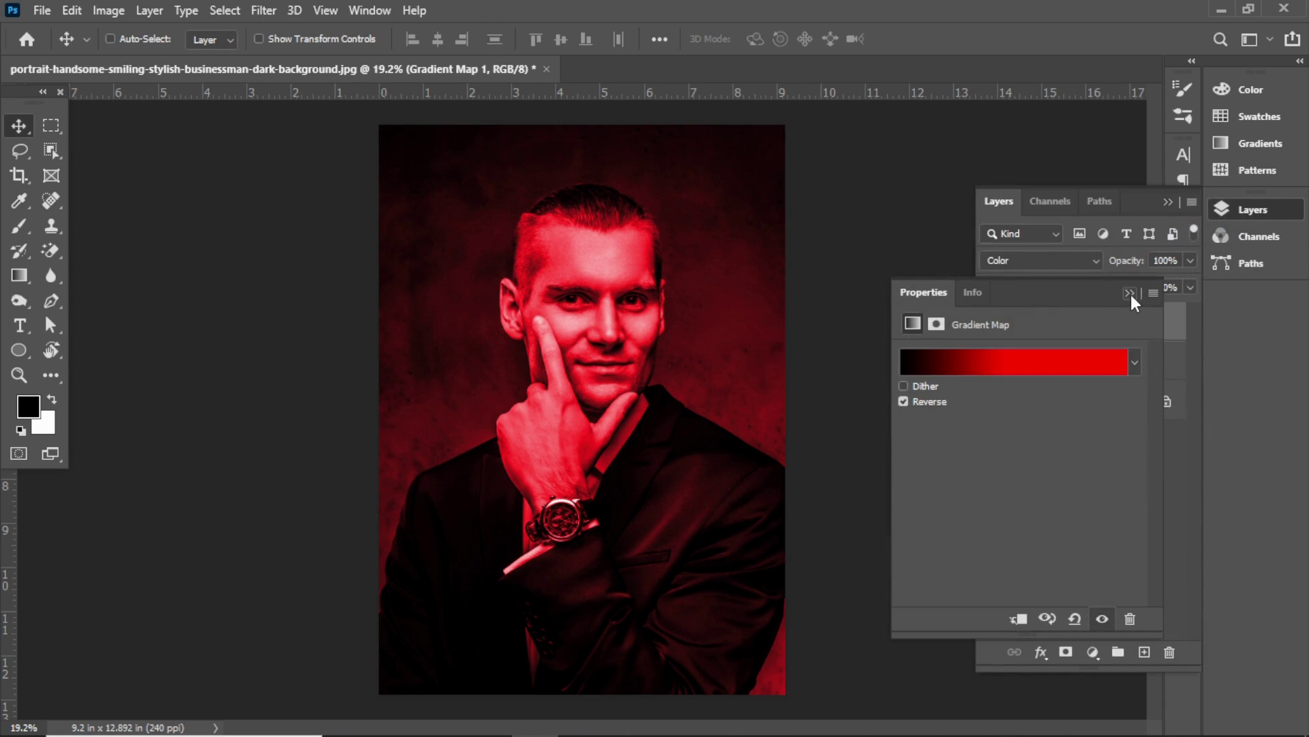
pyautogui.click(1130, 293)
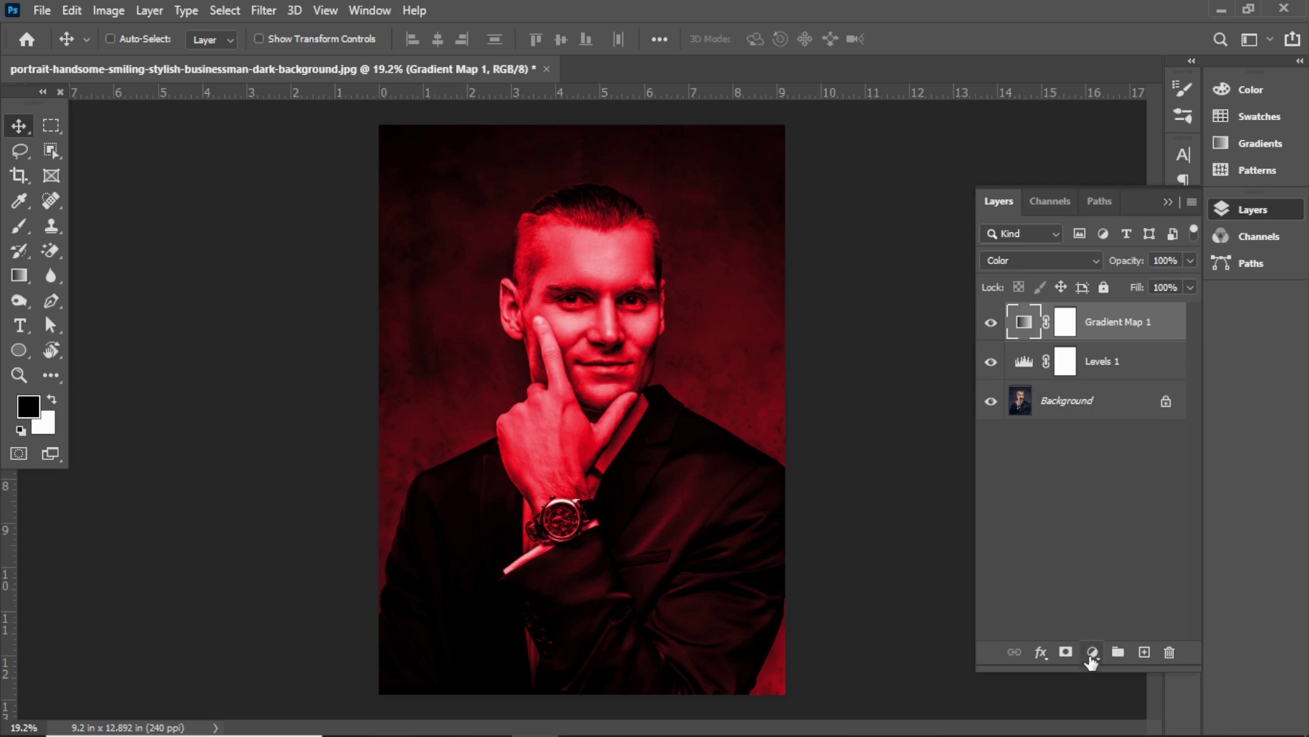
# Add a second Gradient Map adjustment layer above the red one and reverse its gradient.
pyautogui.click(1092, 653)
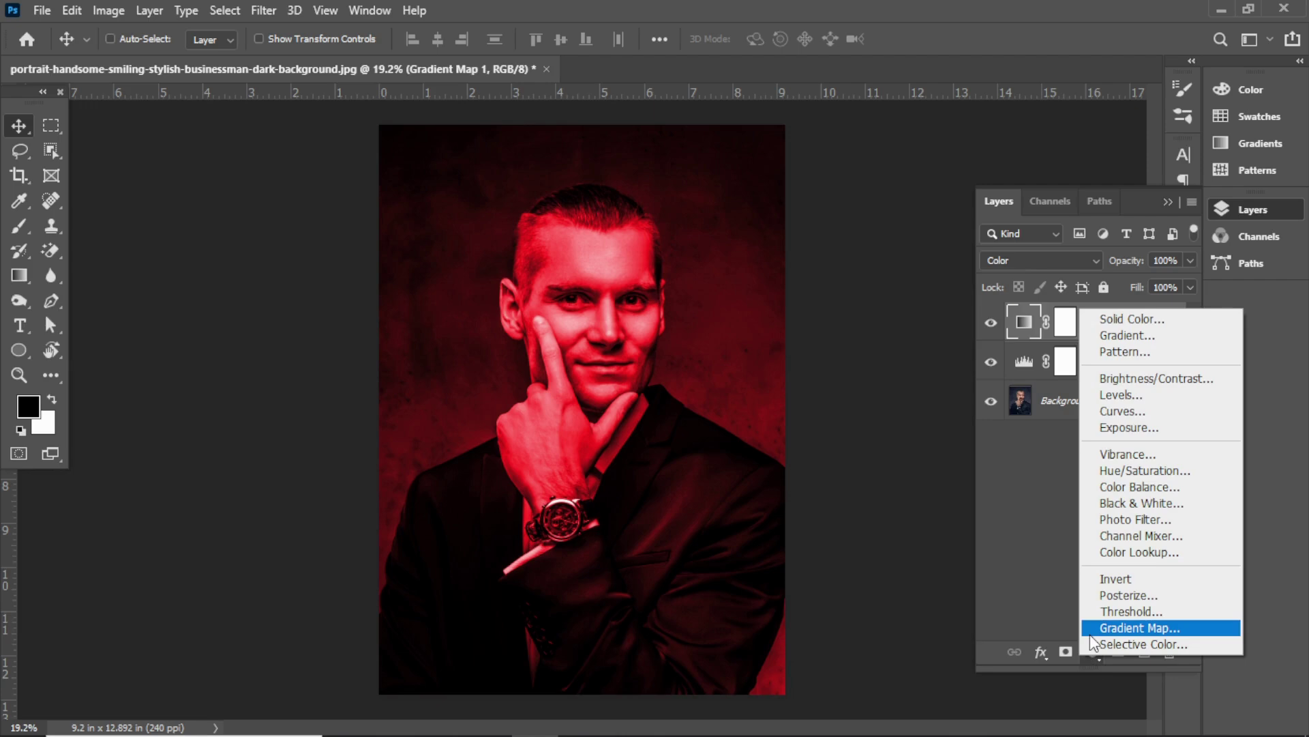
pyautogui.click(1099, 627)
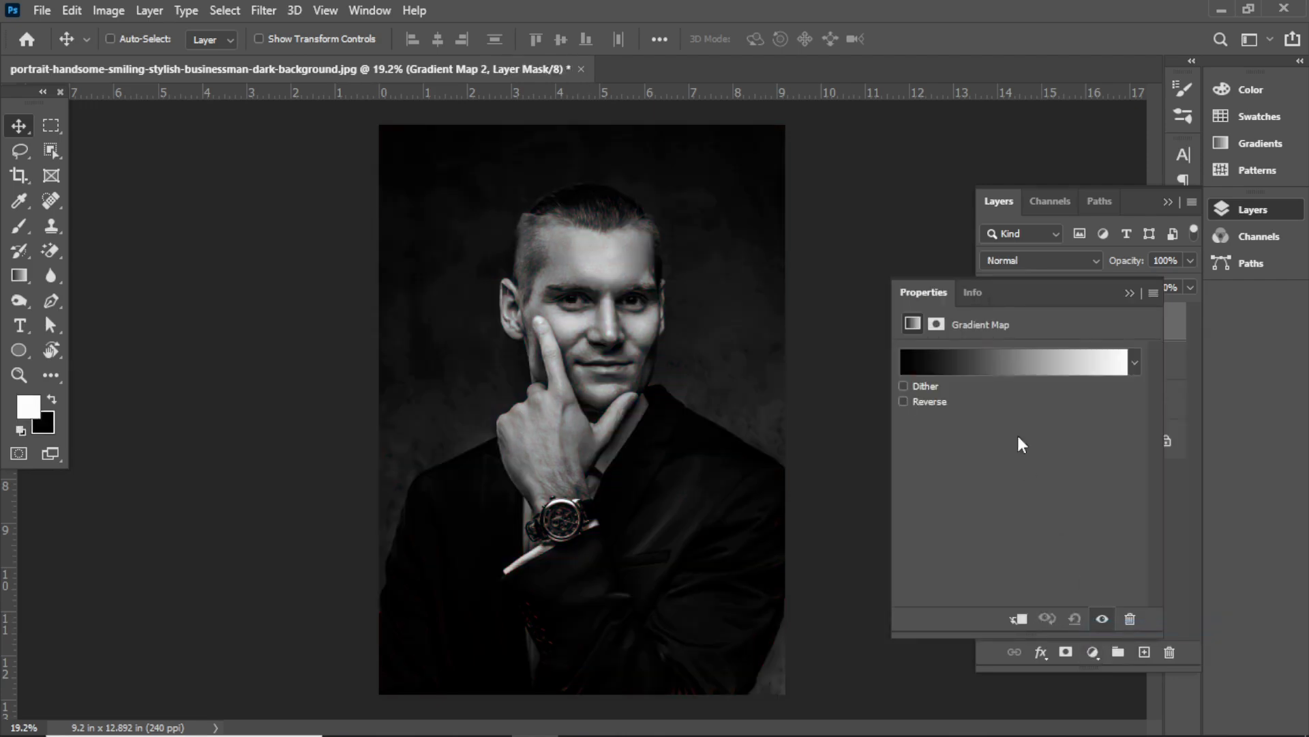
pyautogui.click(976, 362)
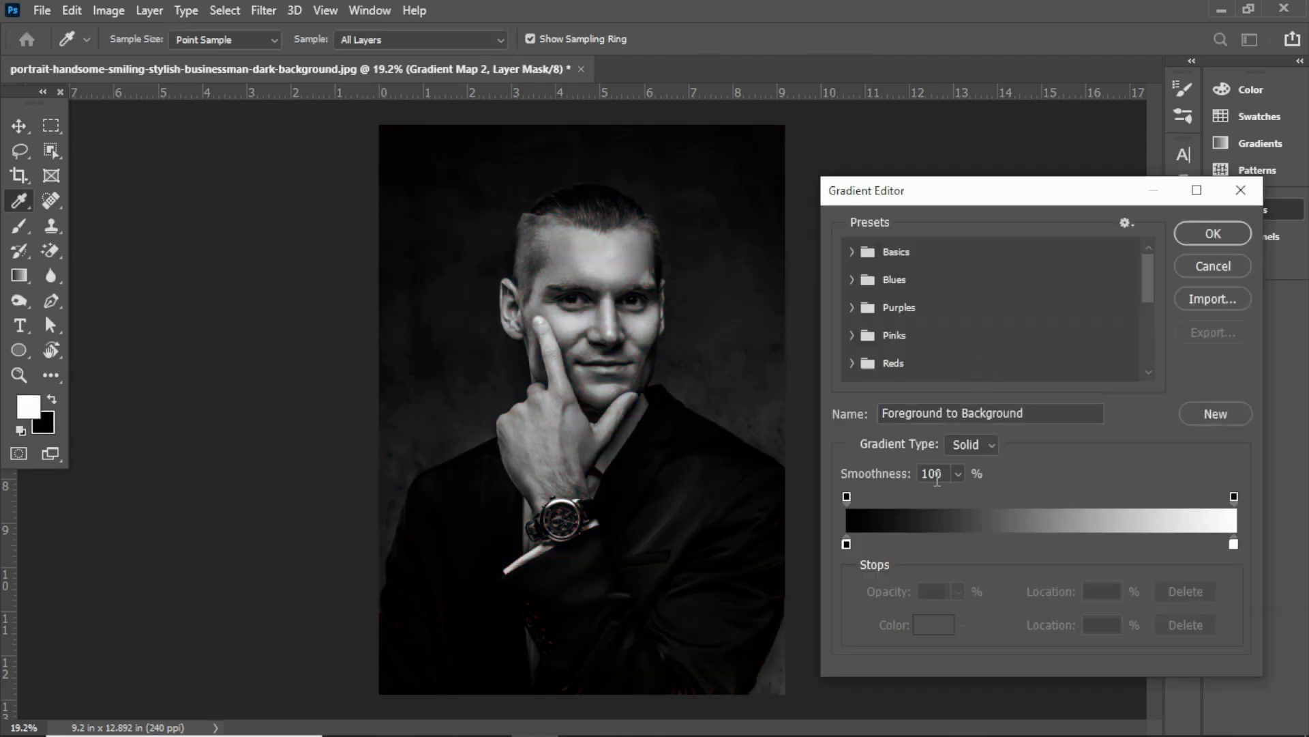
pyautogui.click(1211, 266)
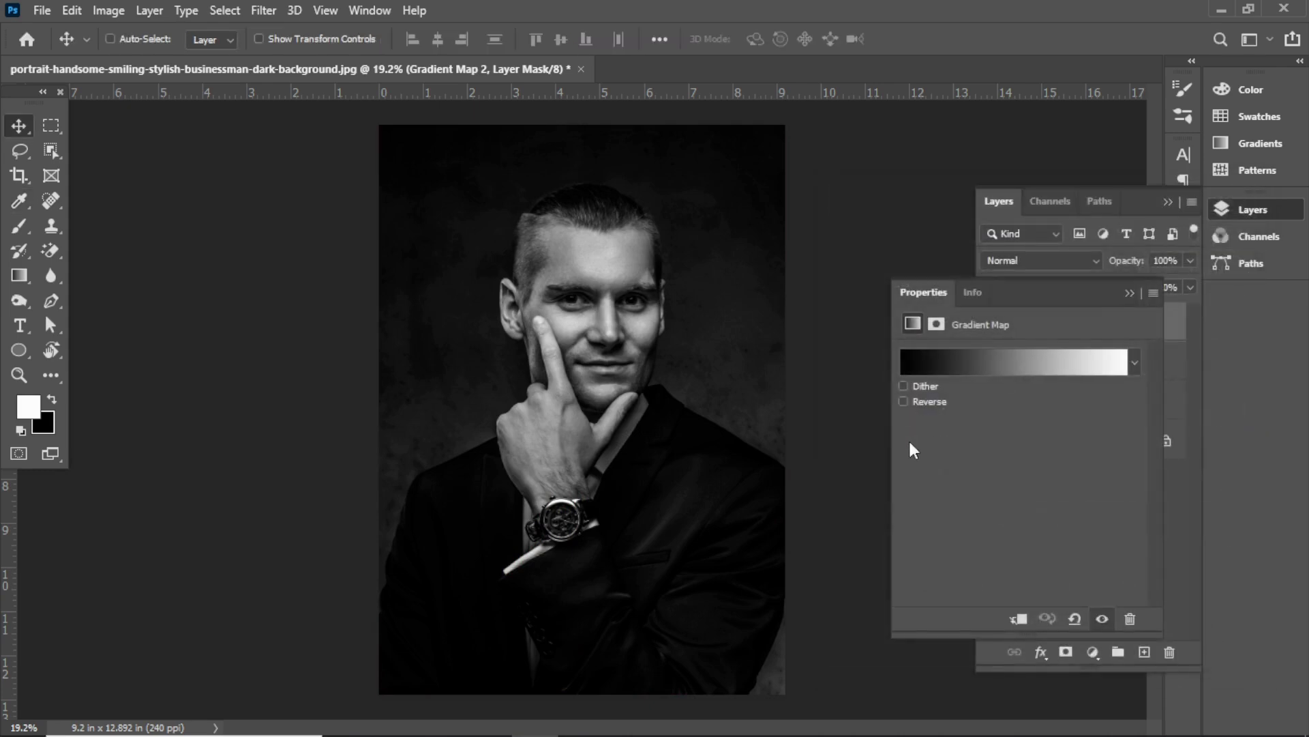
pyautogui.click(907, 401)
# Set the second gradient map layer's blend mode to Color and reopen its gradient properties.
pyautogui.click(946, 360)
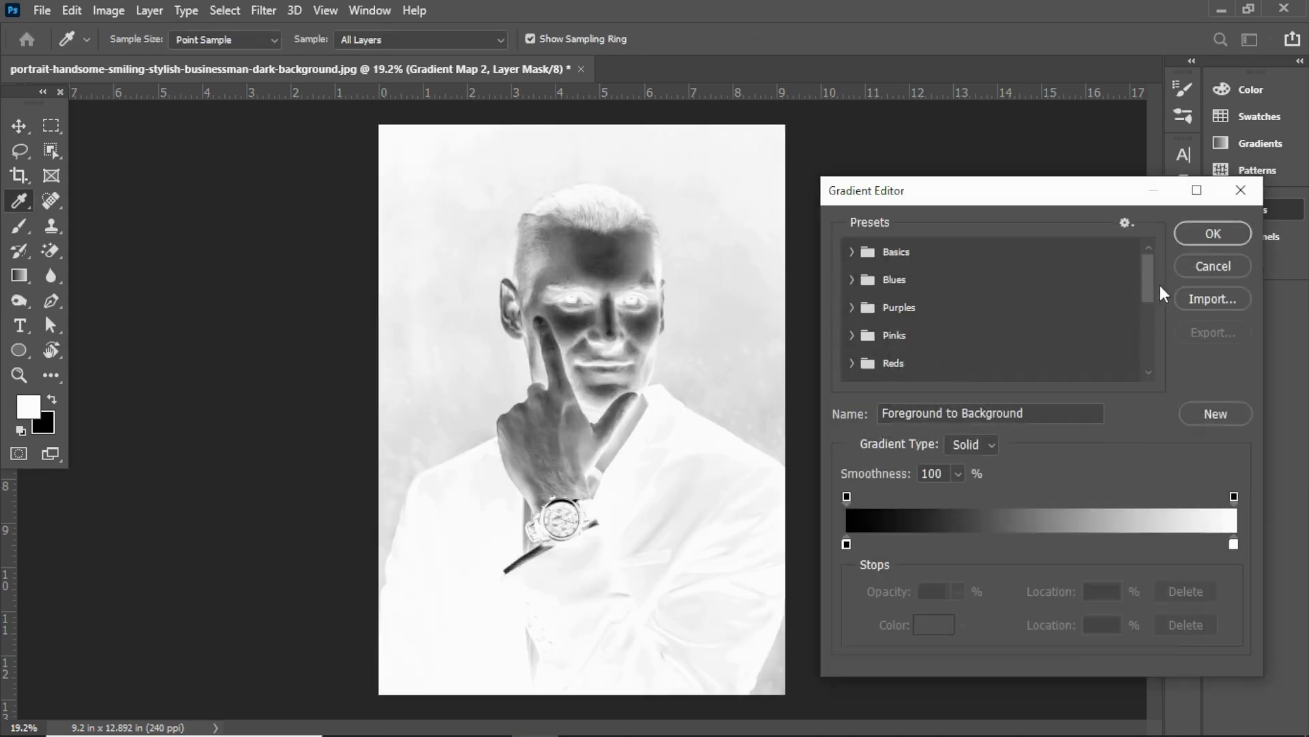
pyautogui.click(1196, 266)
pyautogui.click(1131, 292)
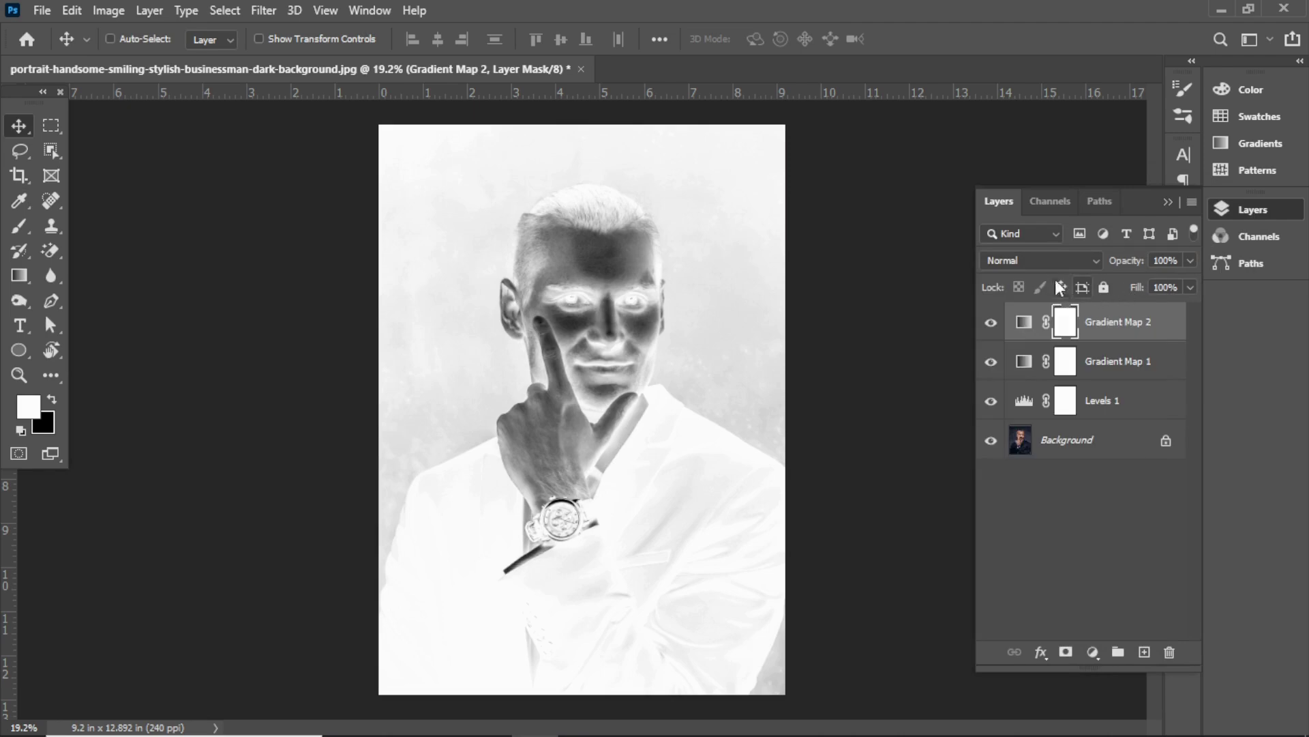
pyautogui.click(1043, 260)
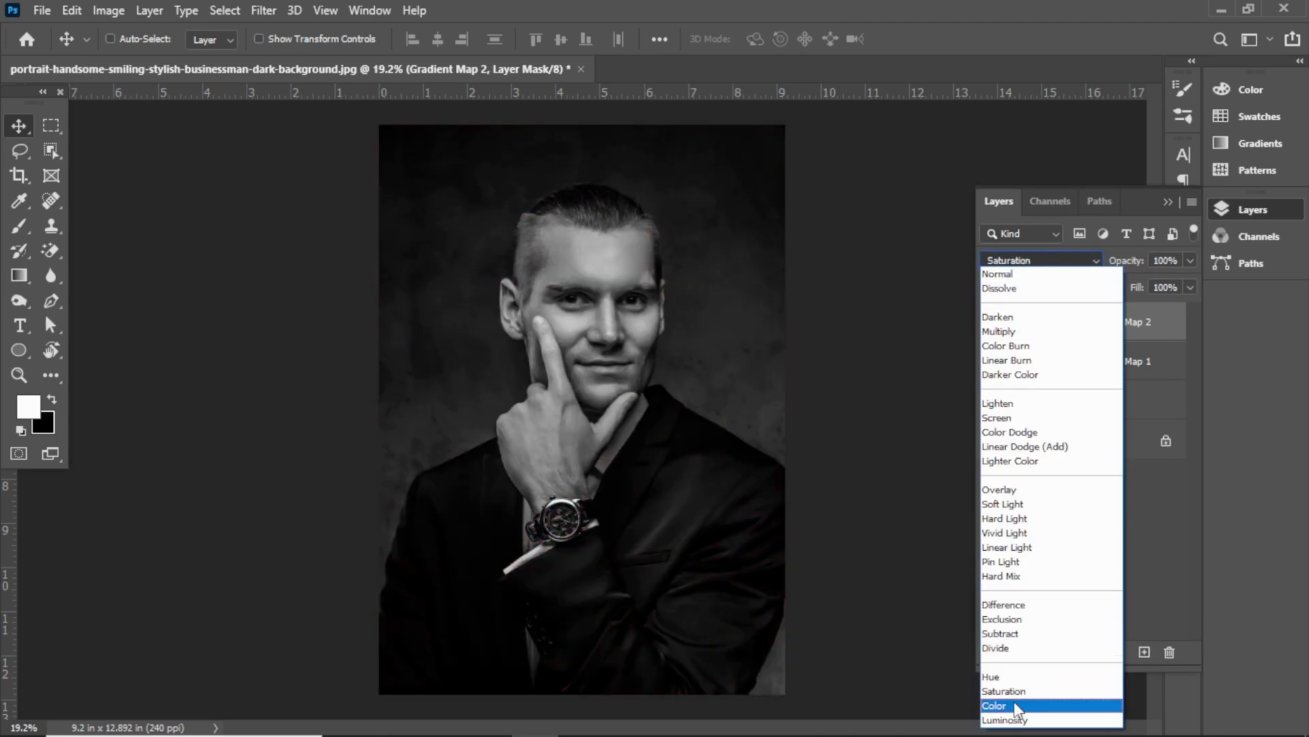
pyautogui.click(1017, 705)
pyautogui.doubleClick(1025, 323)
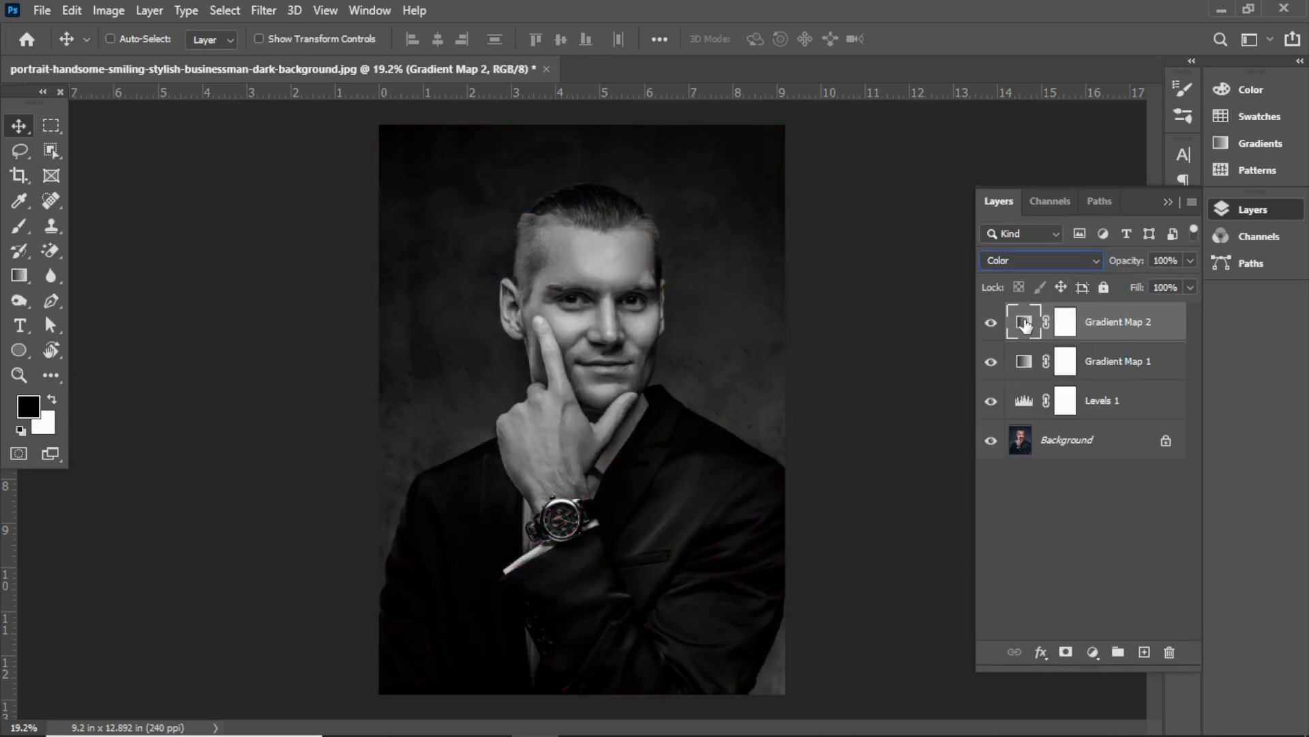
pyautogui.click(1042, 354)
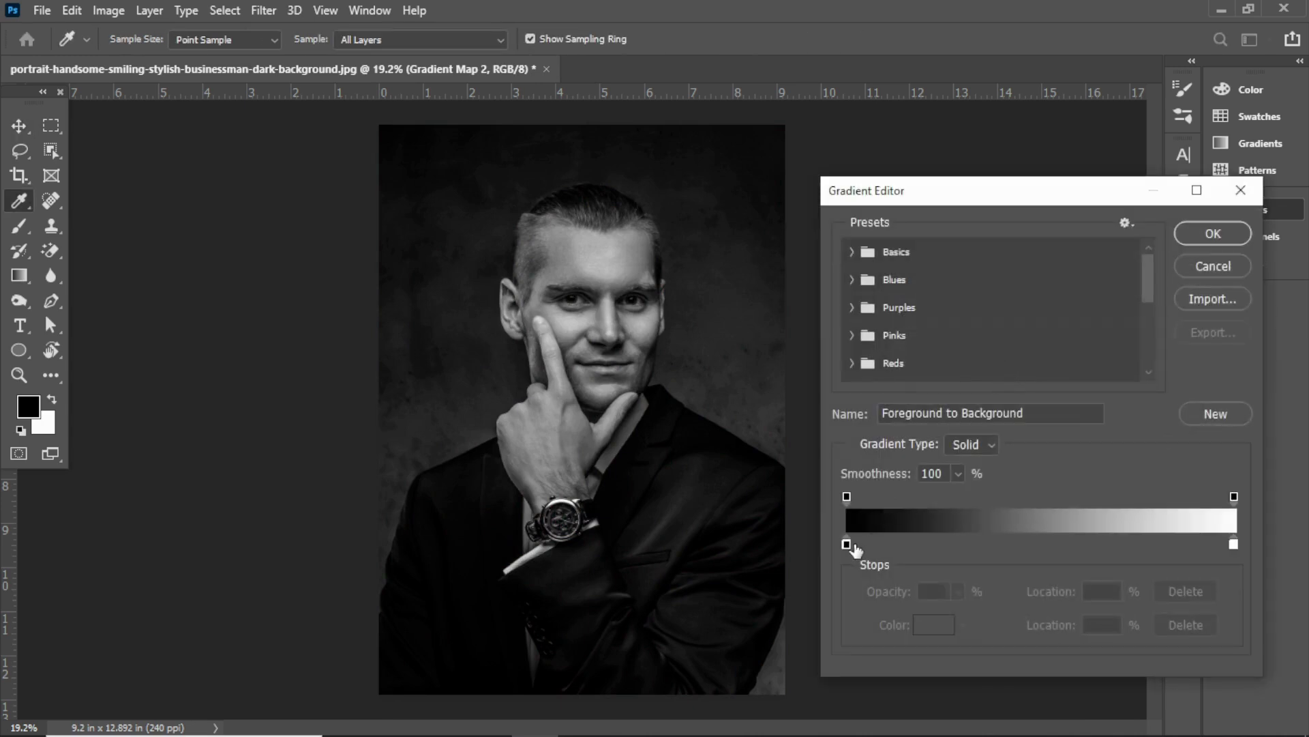
pyautogui.click(1213, 264)
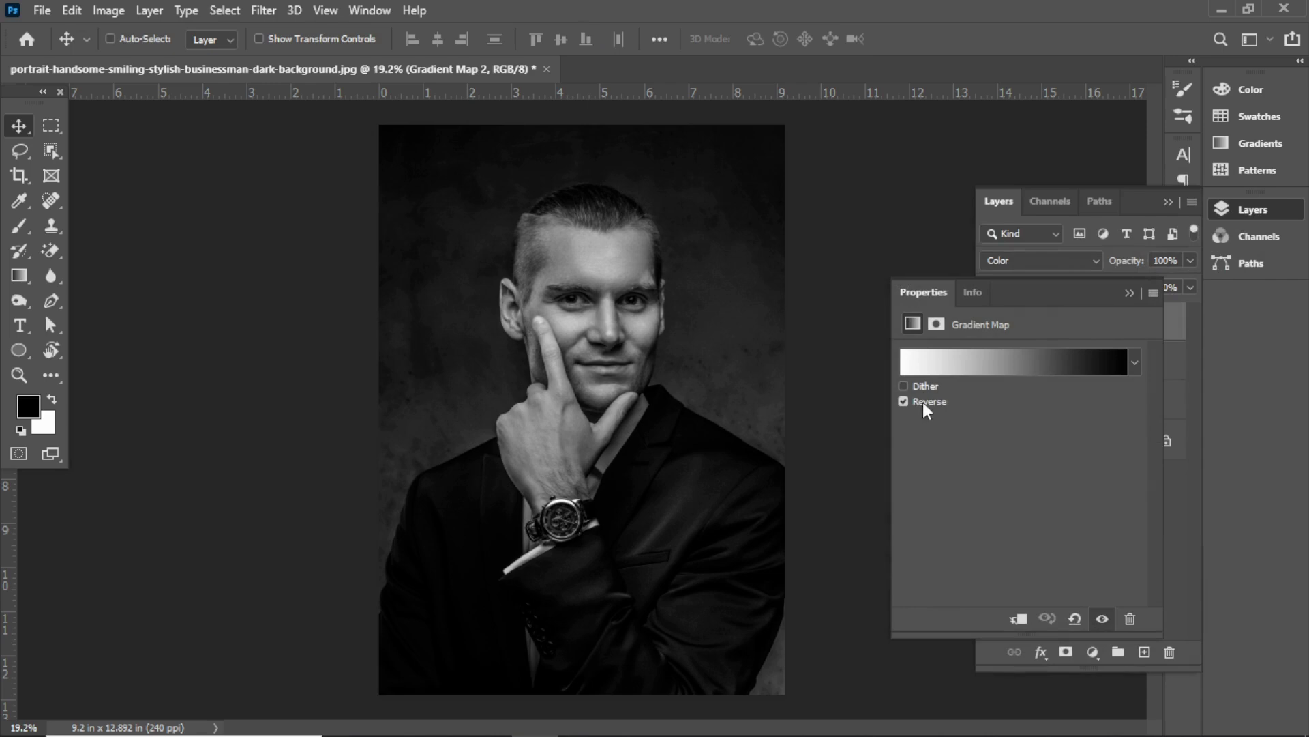
pyautogui.click(968, 360)
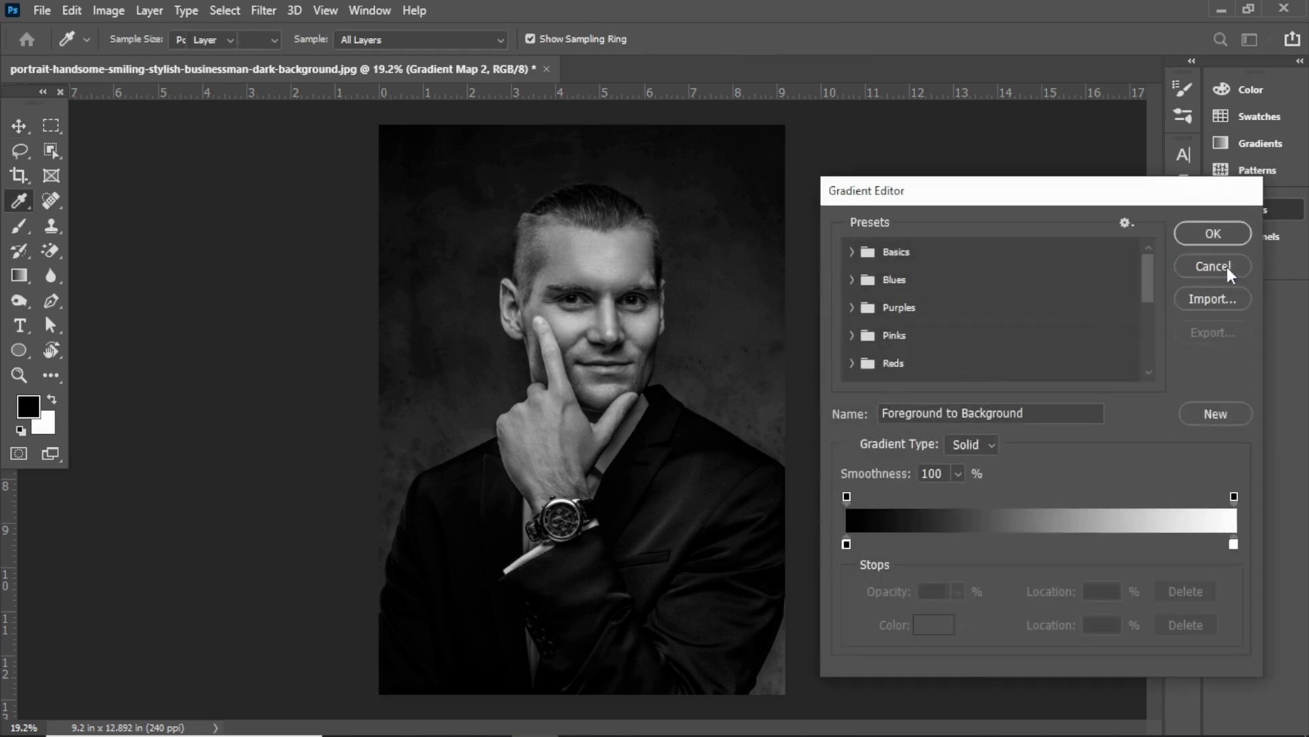
pyautogui.click(1228, 265)
pyautogui.click(931, 401)
pyautogui.click(927, 400)
# Change the white color stop of the second gradient map to blue, 2009ff.
pyautogui.click(953, 360)
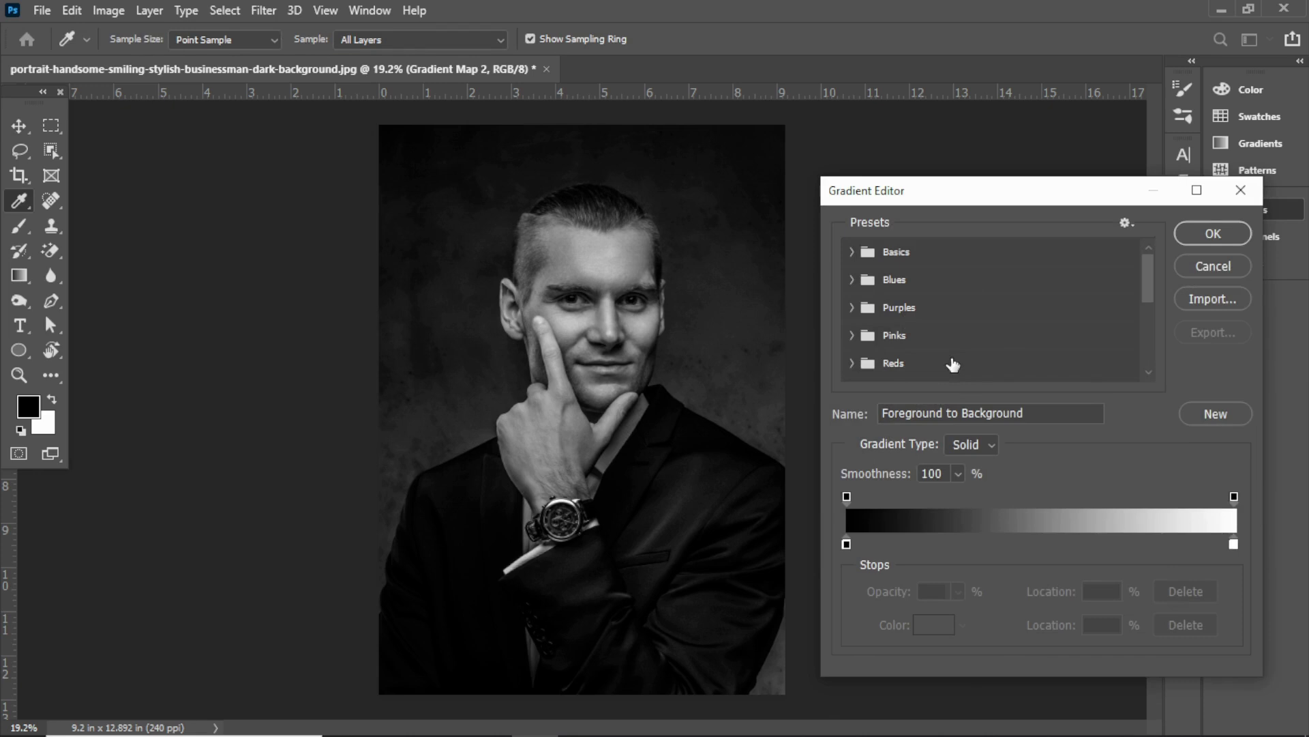
pyautogui.doubleClick(1234, 543)
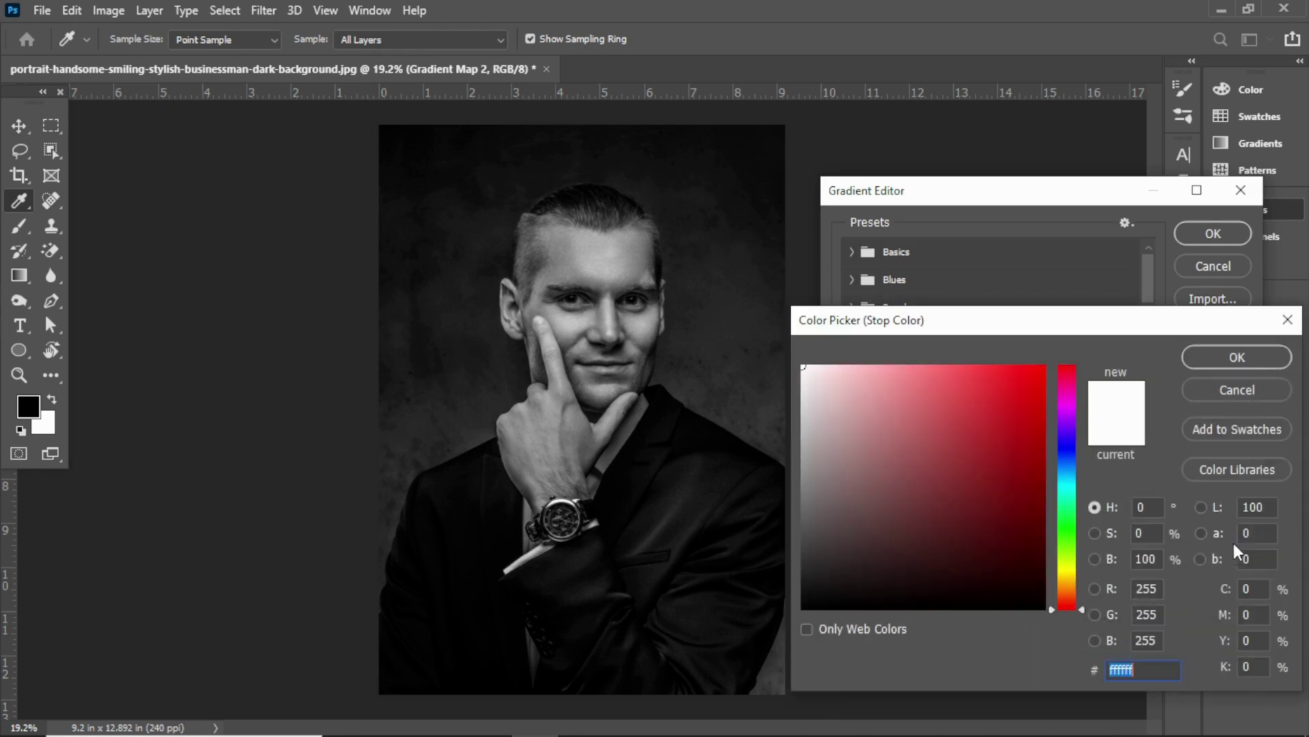
pyautogui.click(1064, 442)
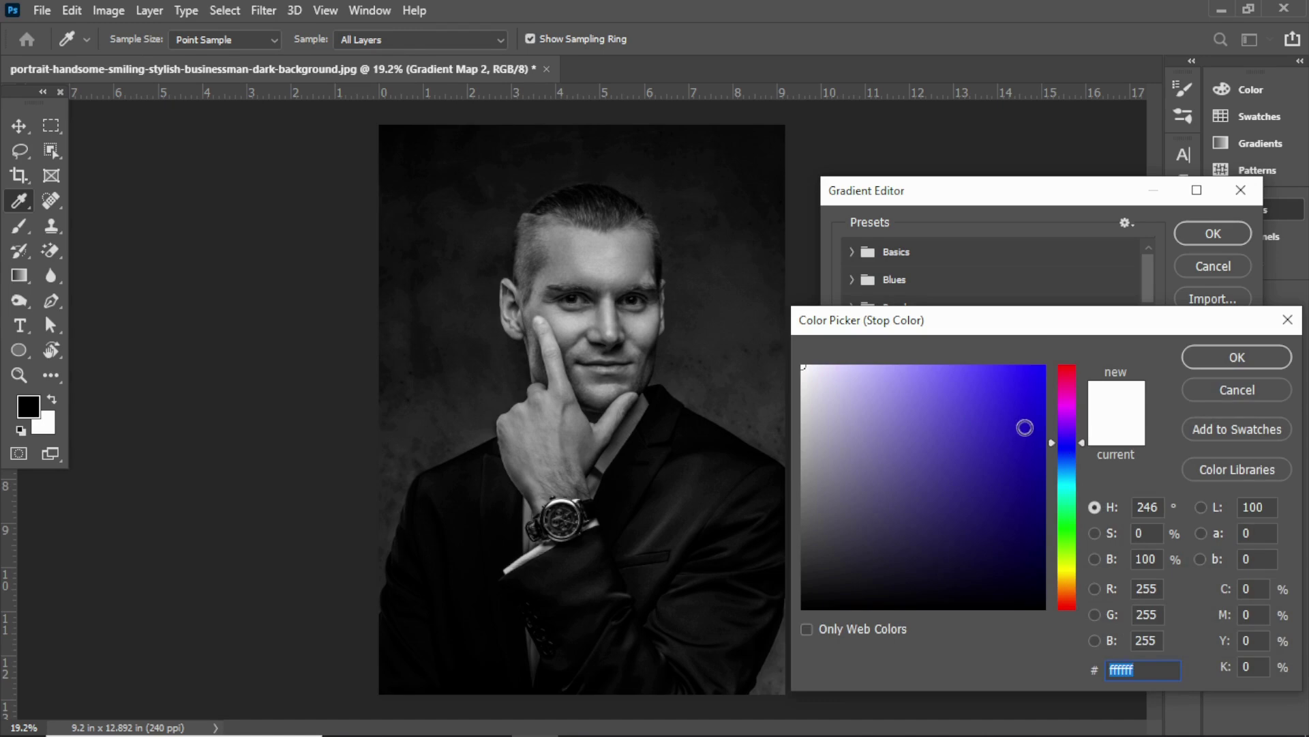
pyautogui.write('2009ff')
pyautogui.click(1220, 355)
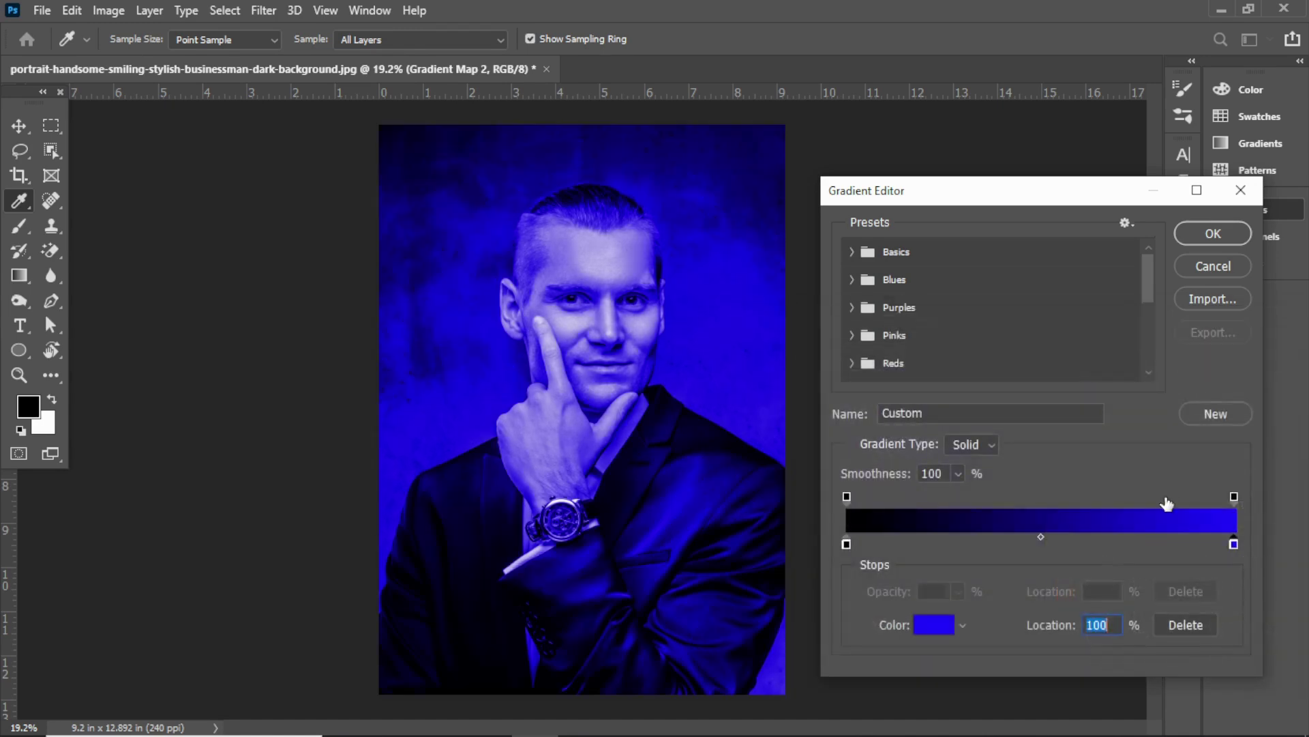
# Move the second gradient map's blue color stop to 64% and apply the gradient.
pyautogui.moveTo(1236, 544); pyautogui.dragTo(1097, 544)
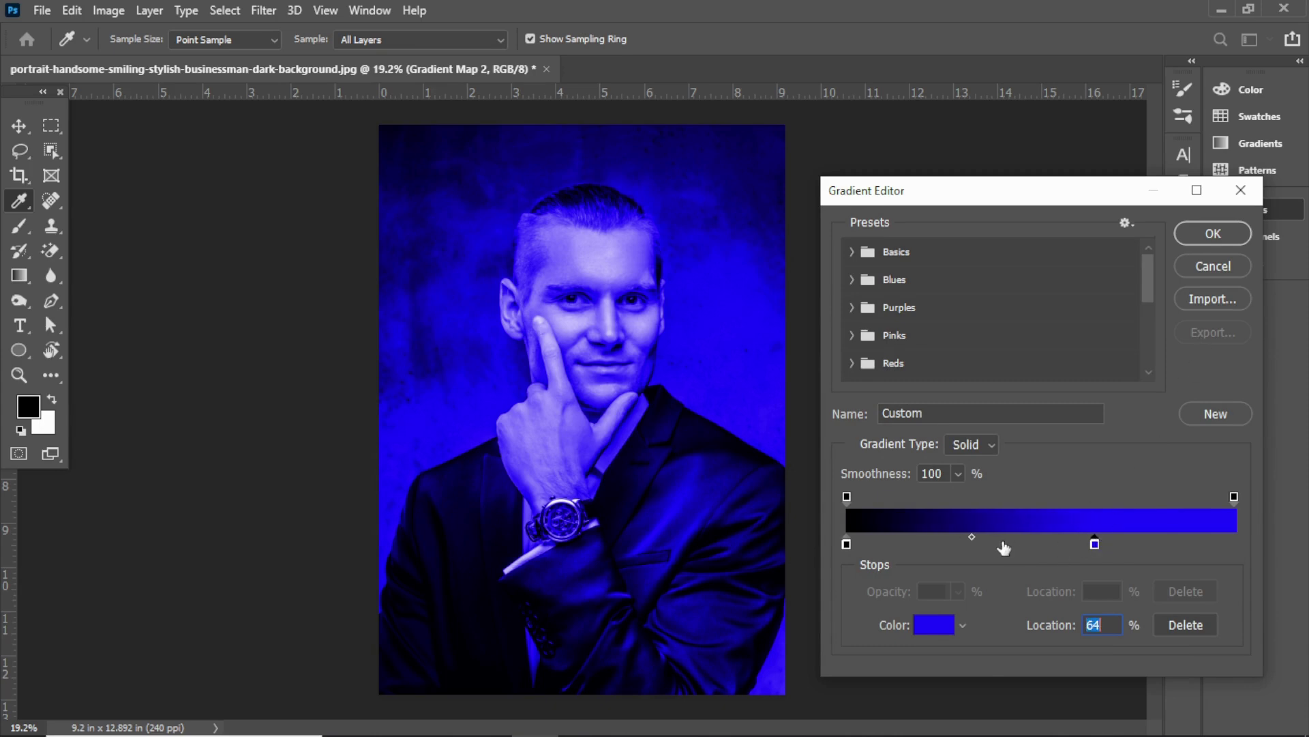
pyautogui.click(1217, 235)
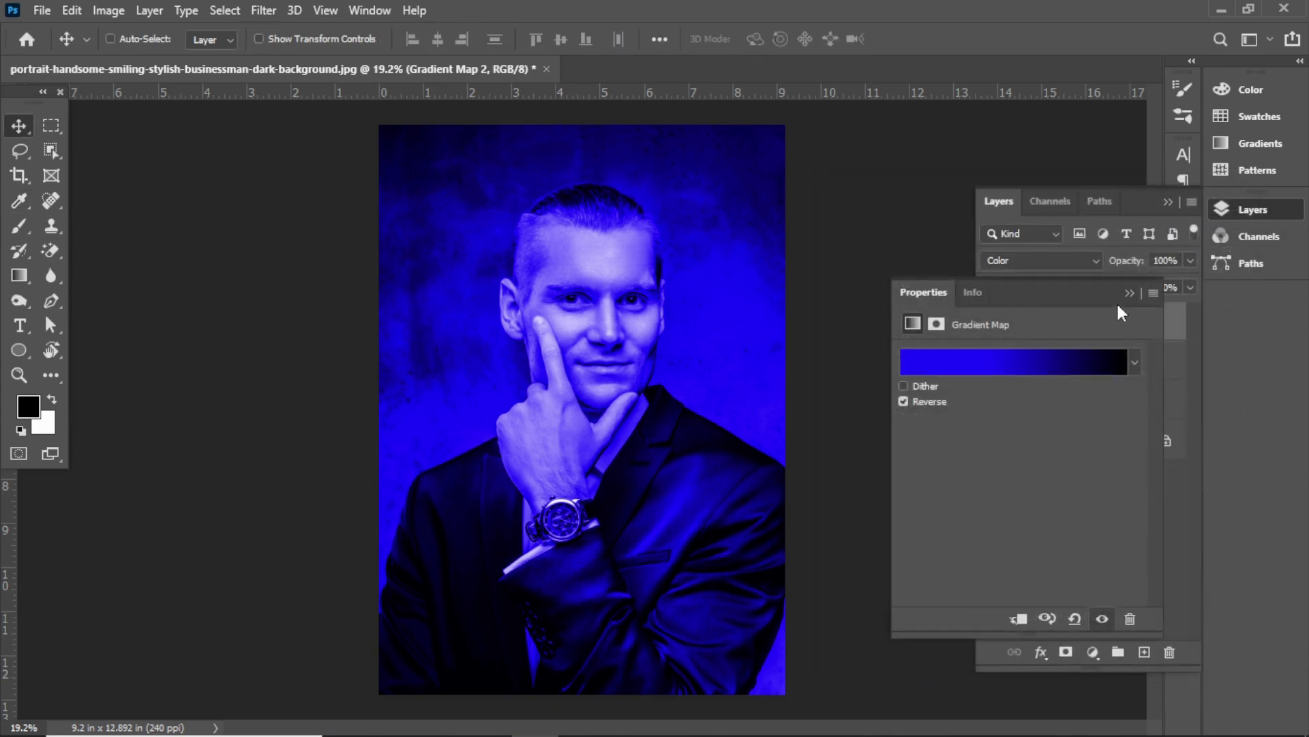
pyautogui.click(1132, 291)
# Compare the blue and red lighting by toggling the visibility of the Gradient Map 2 and Gradient Map 1 layers.
pyautogui.click(990, 321)
pyautogui.click(990, 321)
pyautogui.click(989, 362)
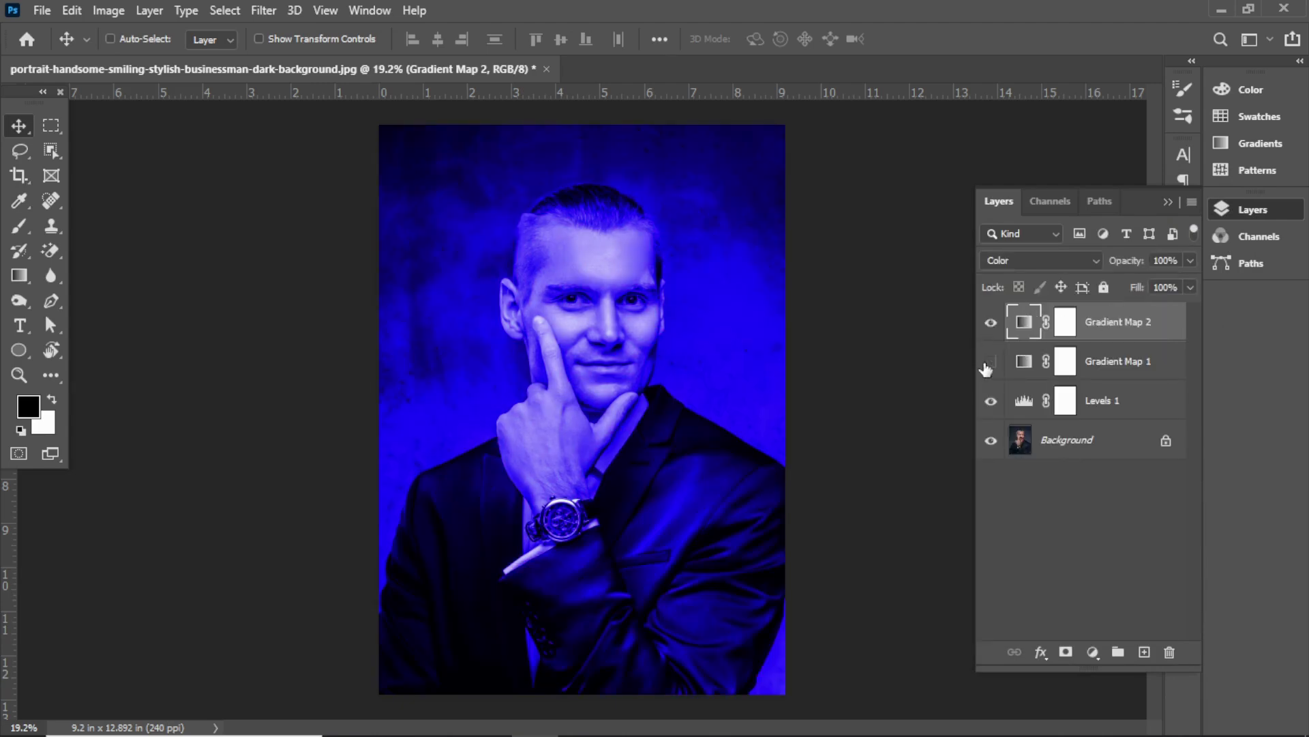
pyautogui.click(989, 362)
pyautogui.click(991, 322)
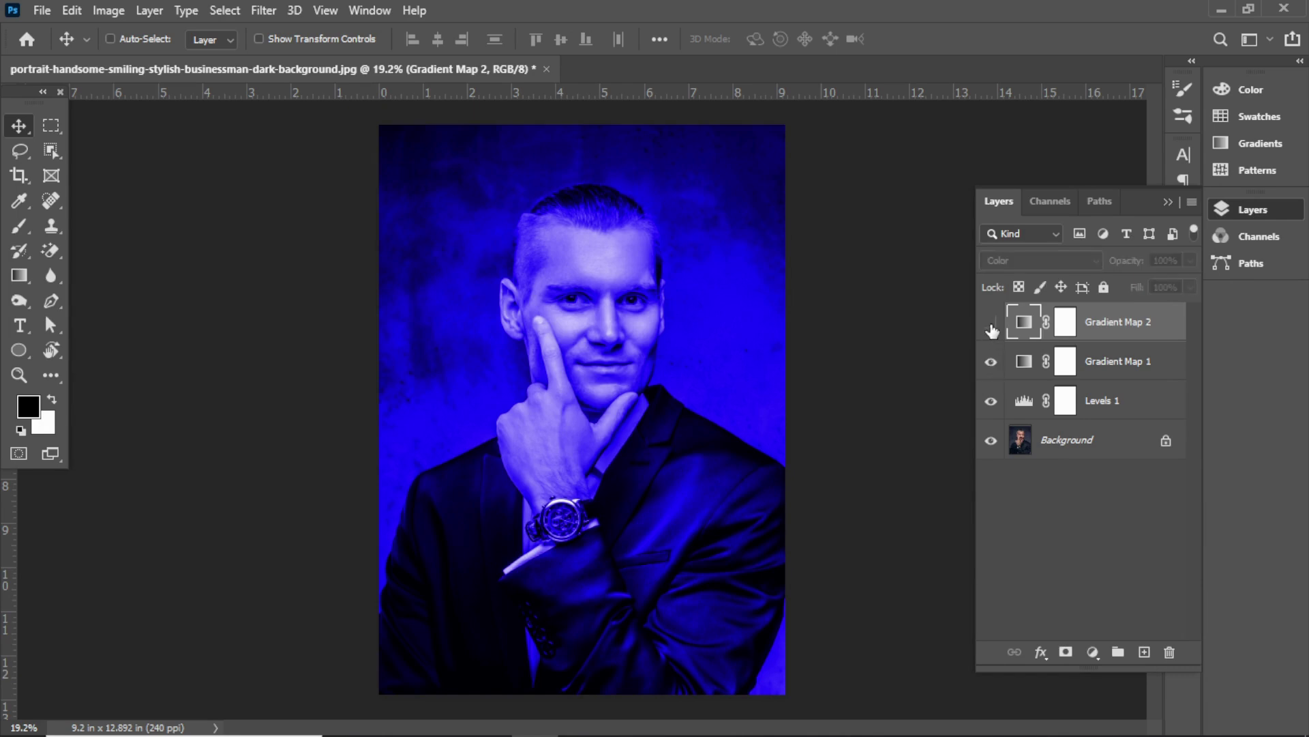
pyautogui.click(991, 323)
pyautogui.click(990, 324)
pyautogui.click(990, 361)
pyautogui.click(990, 362)
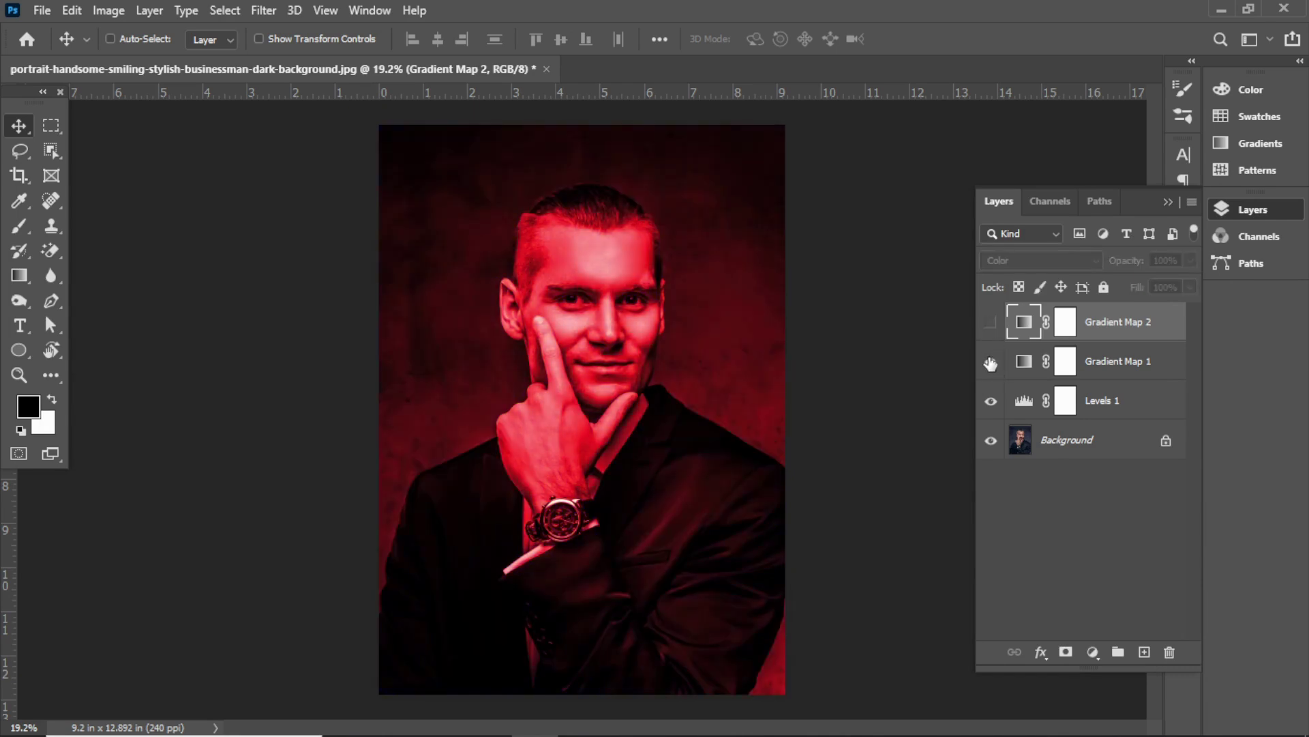
pyautogui.click(1000, 321)
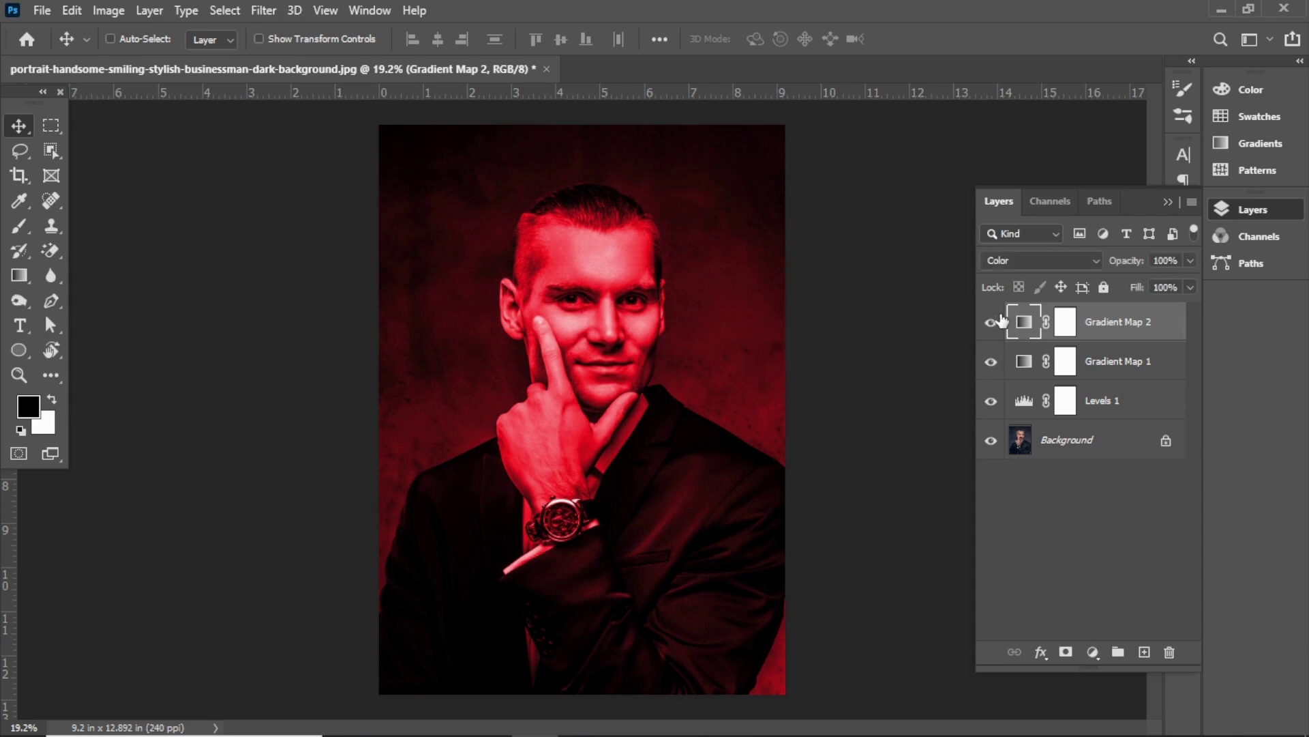
# Draw reversed white-to-black linear gradients on Gradient Map 2's mask, ending with a short horizontal one across the face that leaves blue only on the right.
pyautogui.click(1066, 322)
pyautogui.press('x')
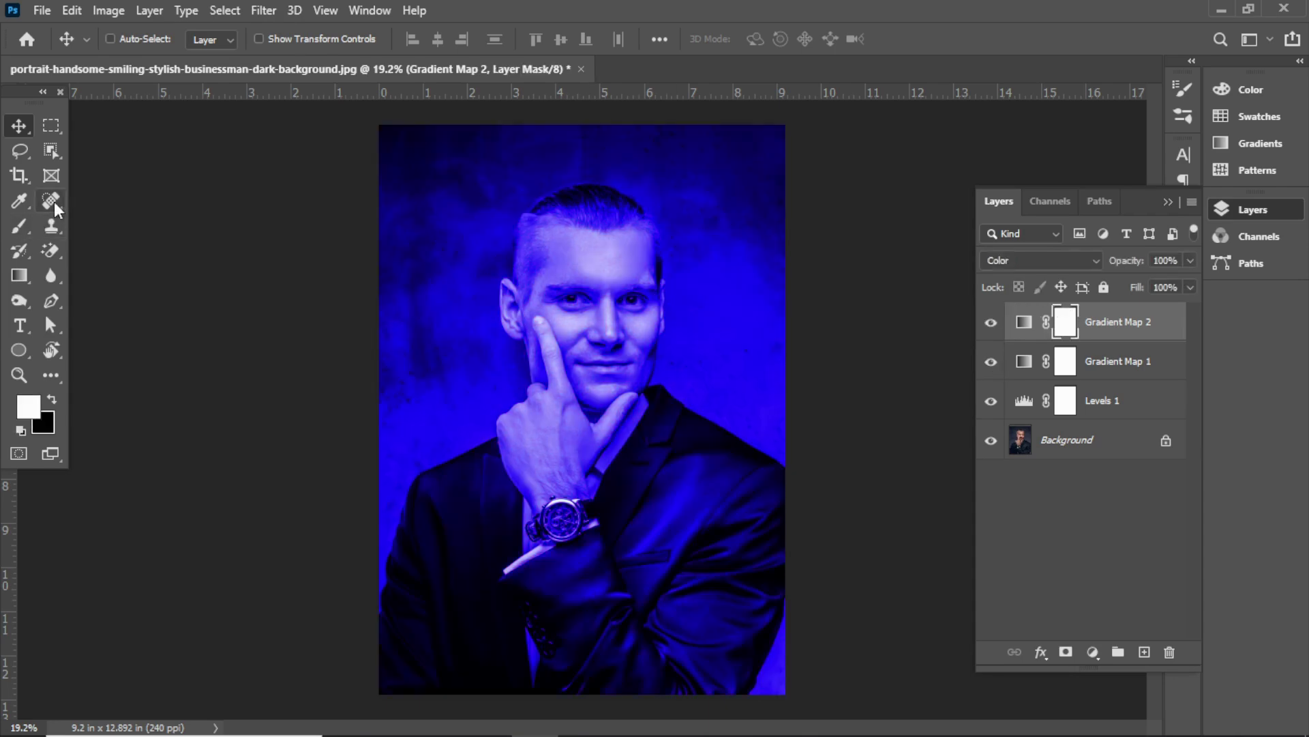
pyautogui.click(21, 275)
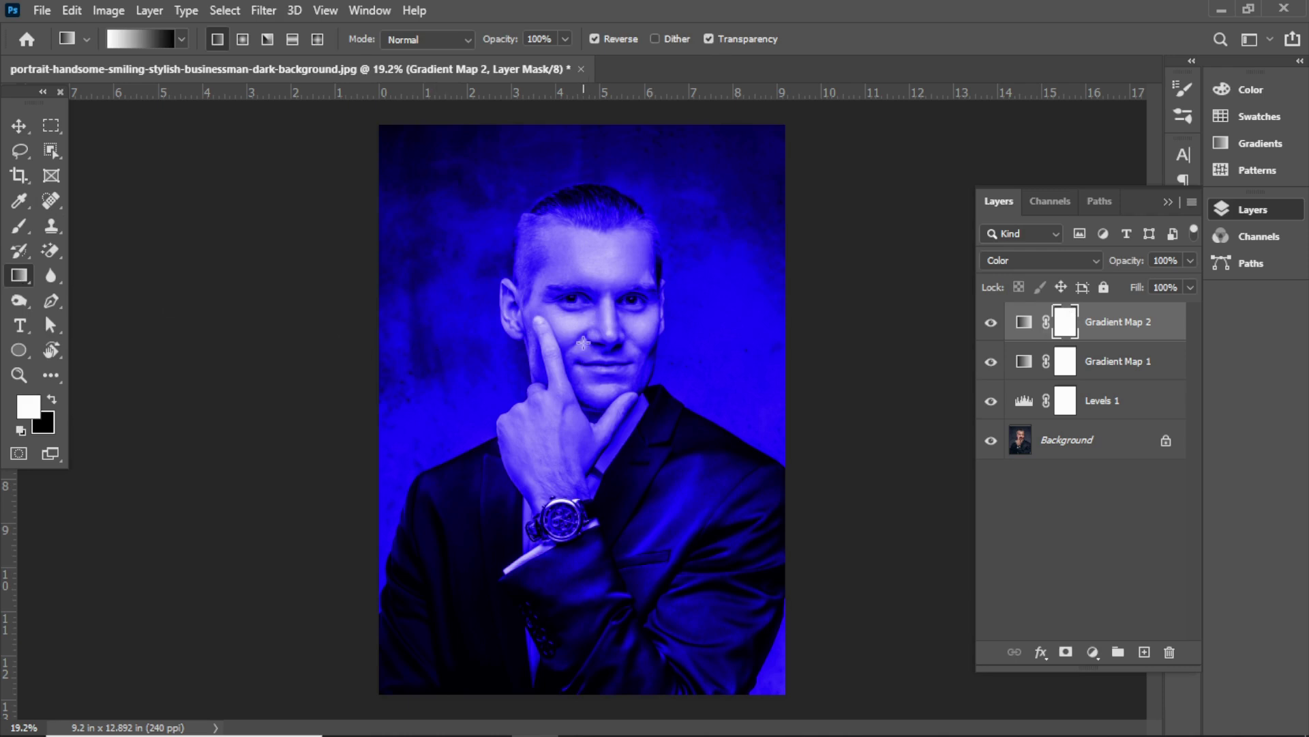
pyautogui.moveTo(536, 338); pyautogui.dragTo(599, 339)
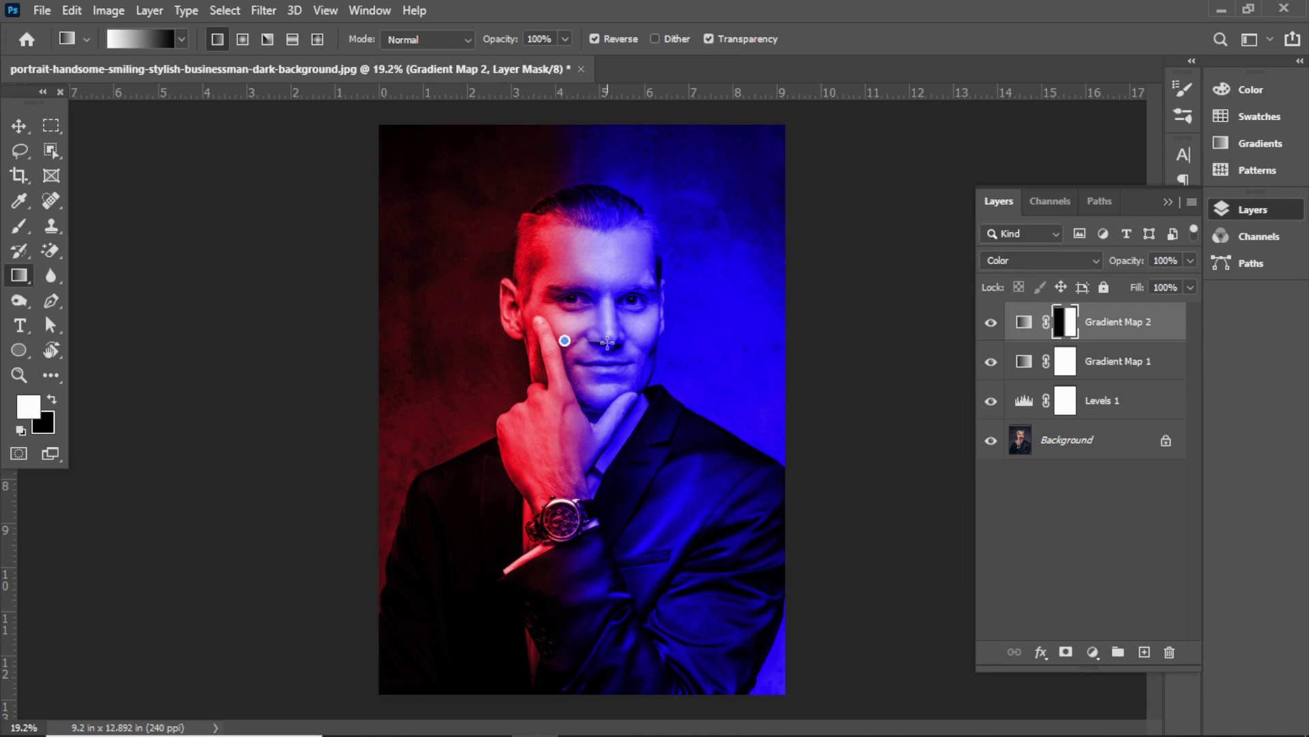
pyautogui.moveTo(565, 346); pyautogui.dragTo(625, 341)
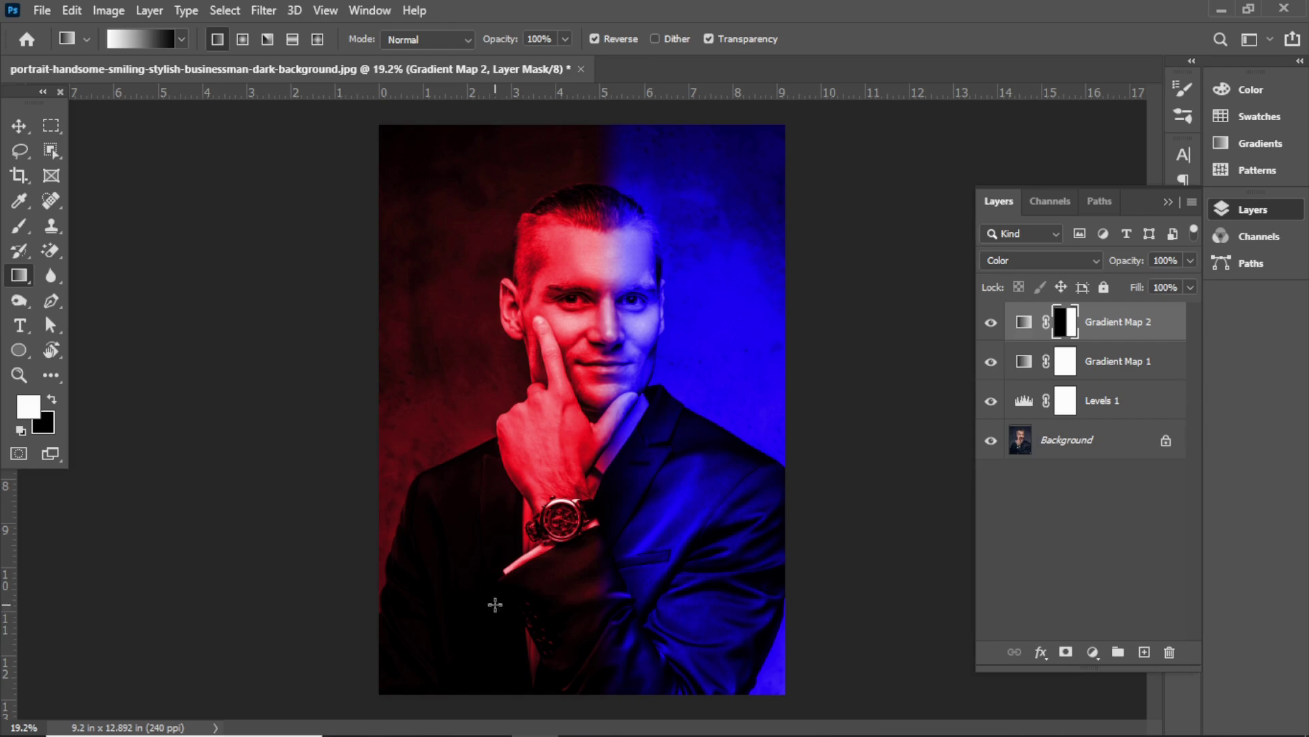
pyautogui.moveTo(475, 621); pyautogui.dragTo(701, 253)
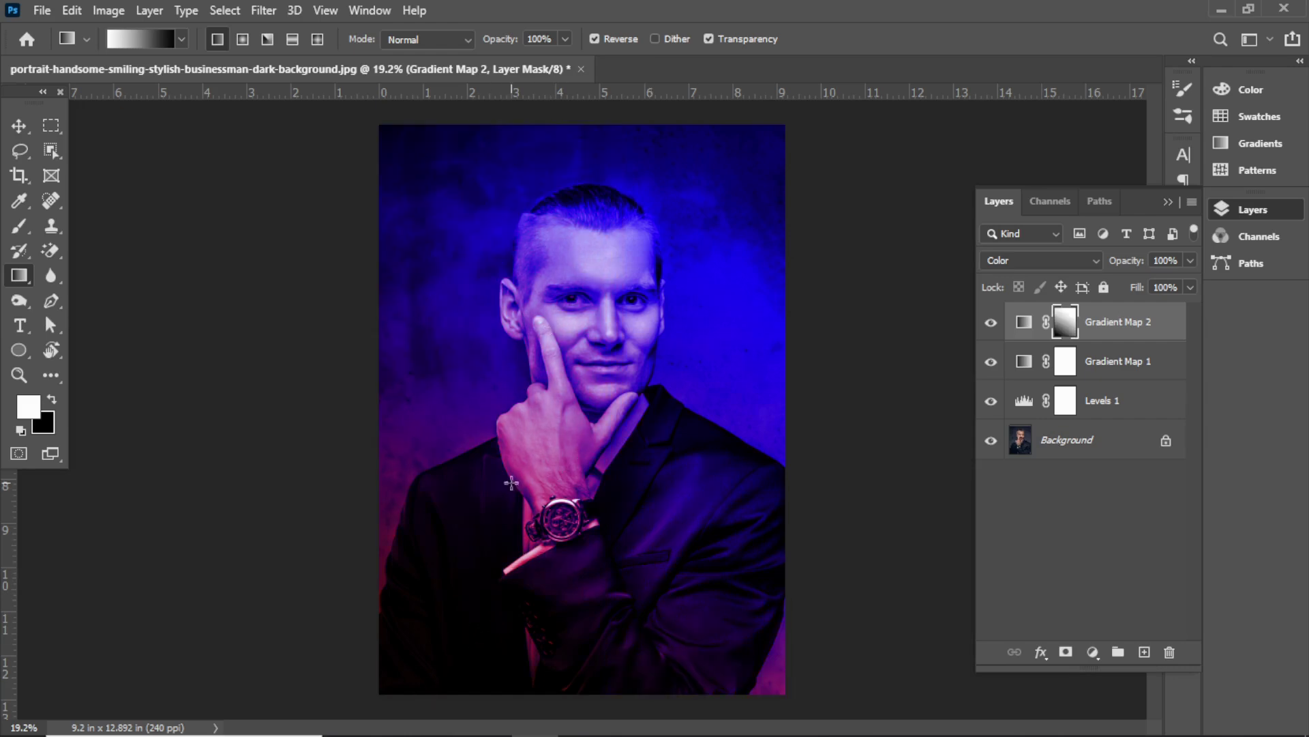
pyautogui.moveTo(556, 328); pyautogui.dragTo(640, 327)
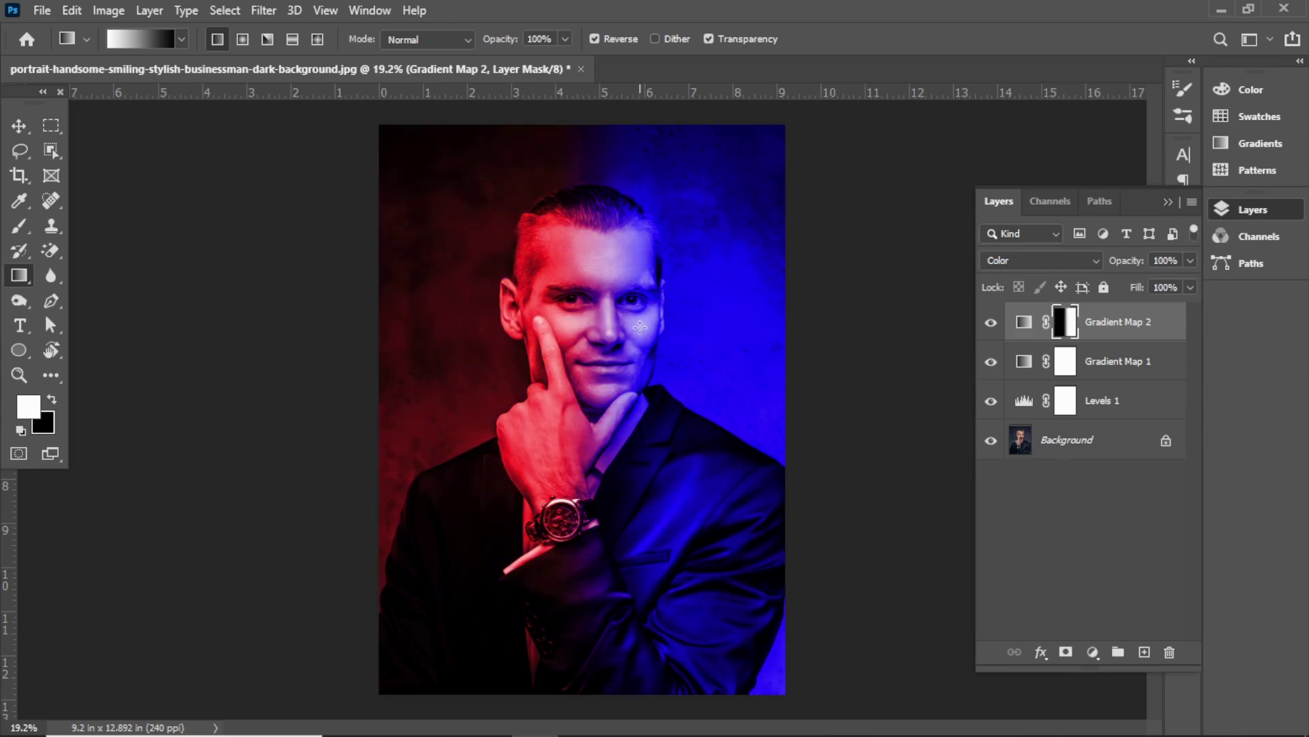
pyautogui.doubleClick(1024, 325)
pyautogui.click(1038, 368)
pyautogui.moveTo(1076, 545)
pyautogui.mouseDown()
pyautogui.moveTo(1154, 543)
pyautogui.moveTo(989, 544)
pyautogui.moveTo(1058, 543)
pyautogui.mouseUp()
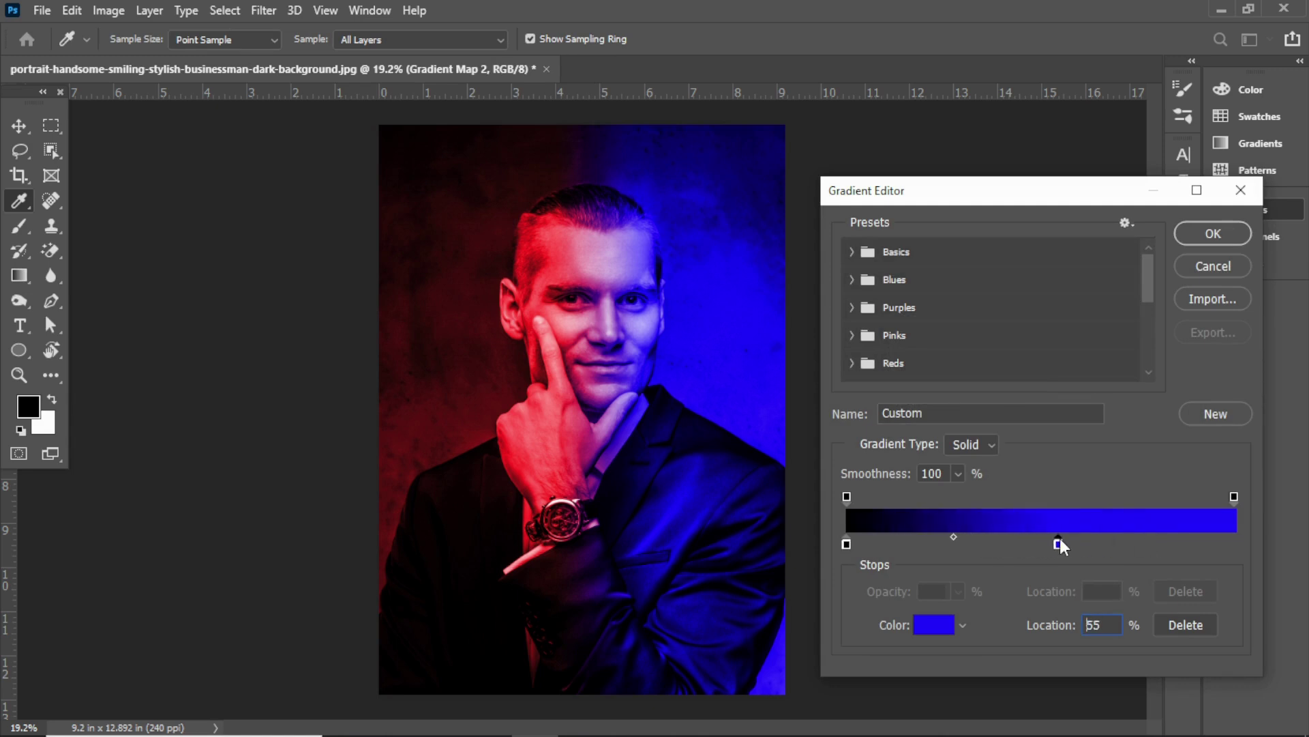
pyautogui.click(1201, 271)
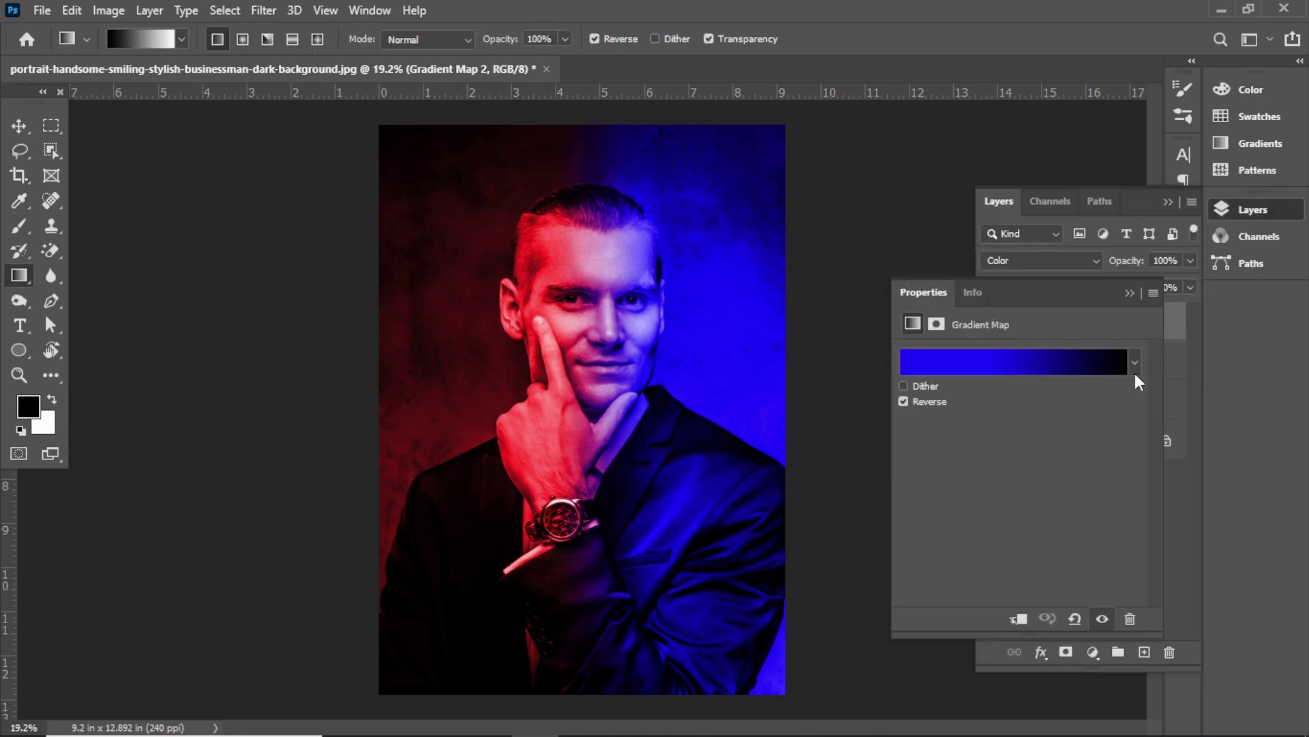
pyautogui.click(1130, 293)
# Lower the opacity of the Gradient Map 2 layer to about 92% and the Gradient Map 1 layer to about 78%.
pyautogui.click(1189, 261)
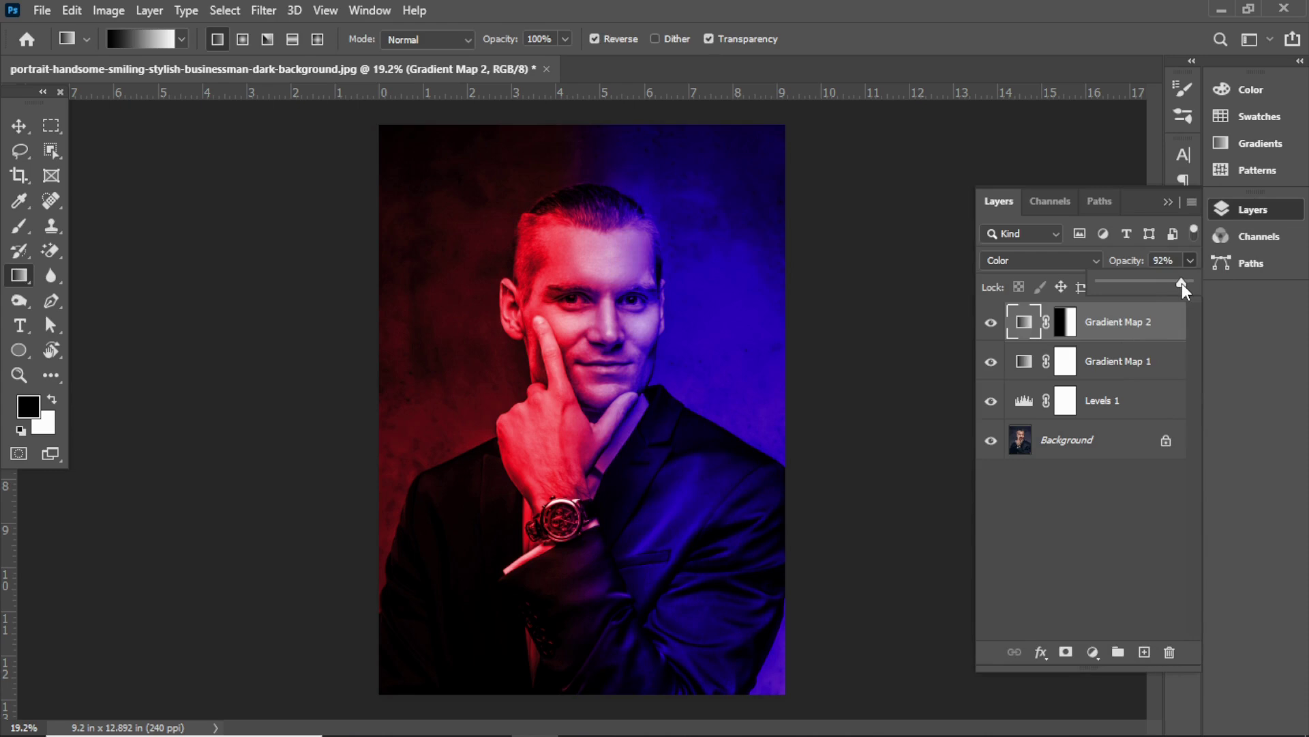
pyautogui.click(1066, 361)
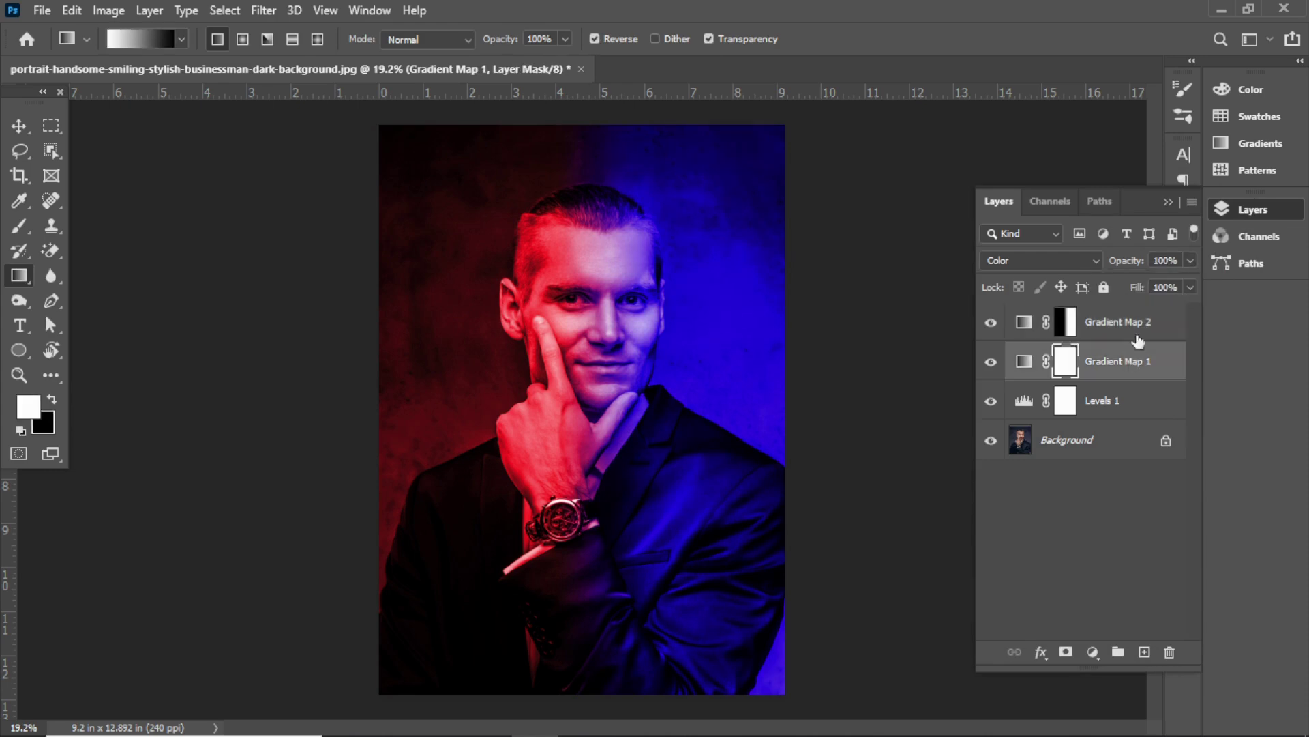
pyautogui.click(1190, 260)
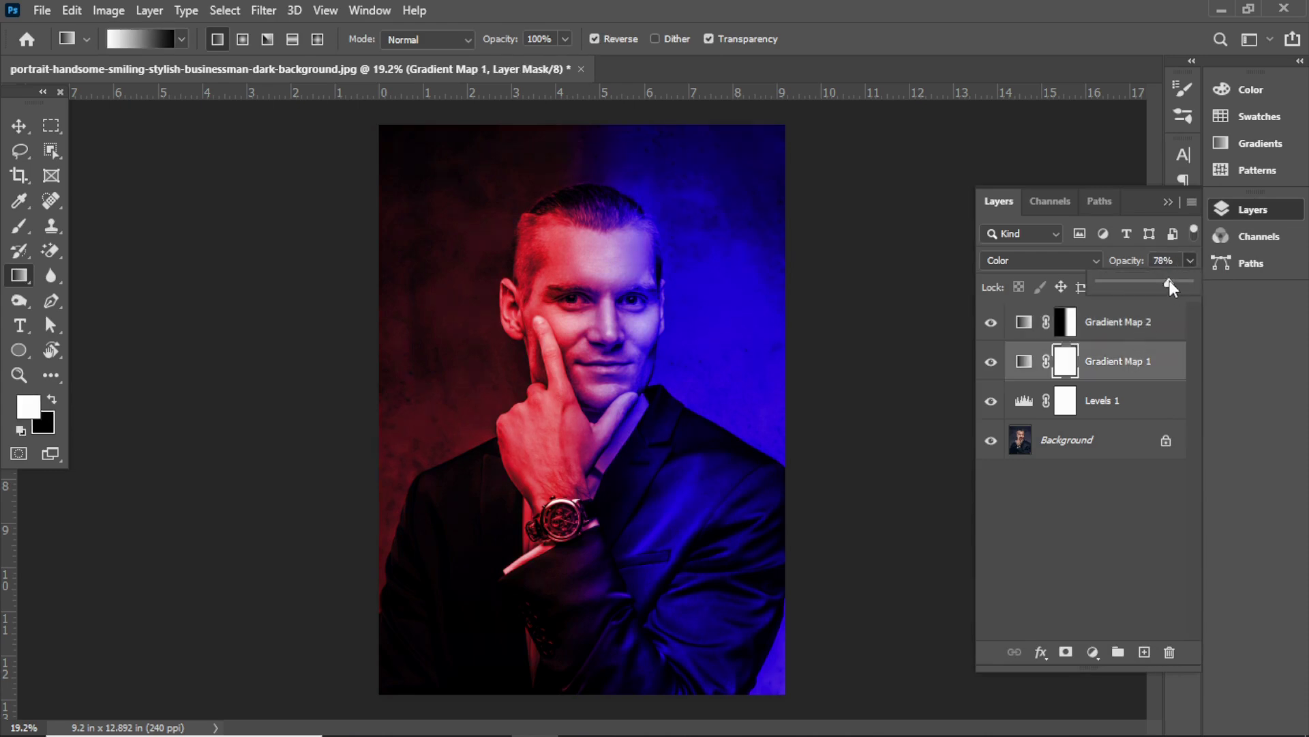
pyautogui.click(1166, 207)
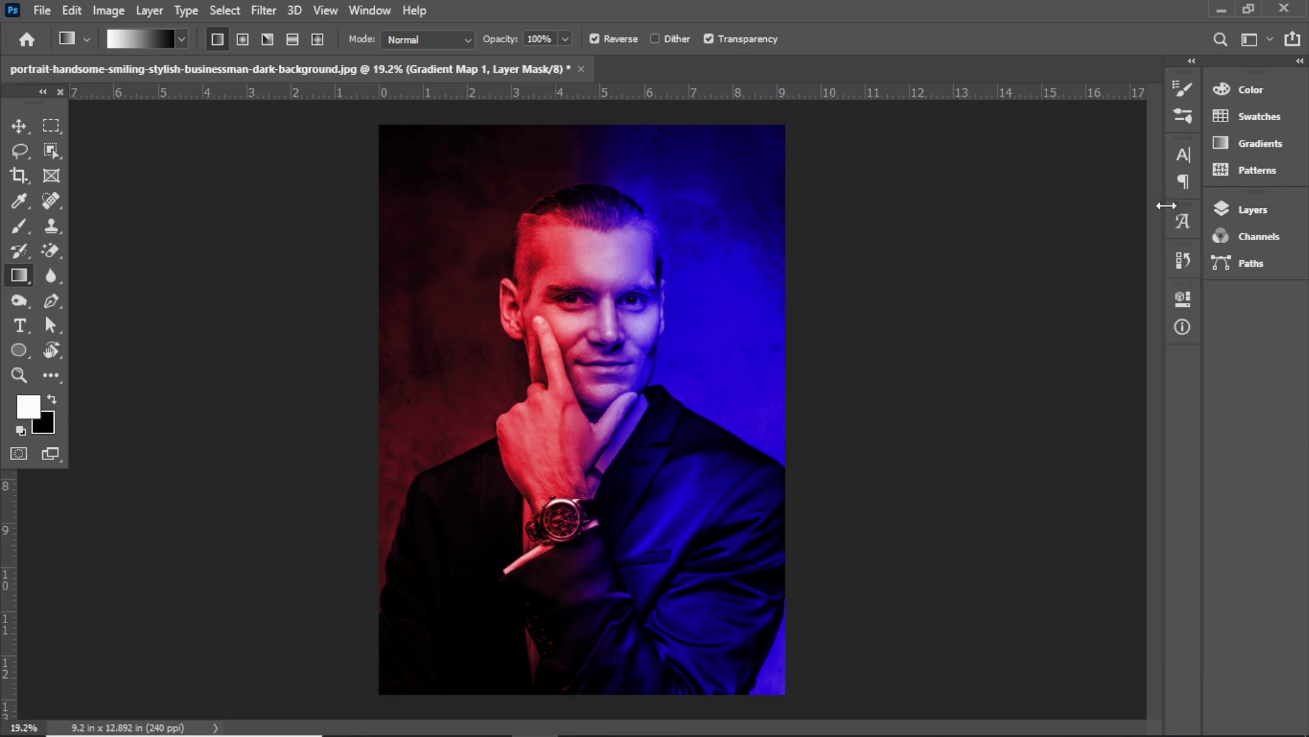